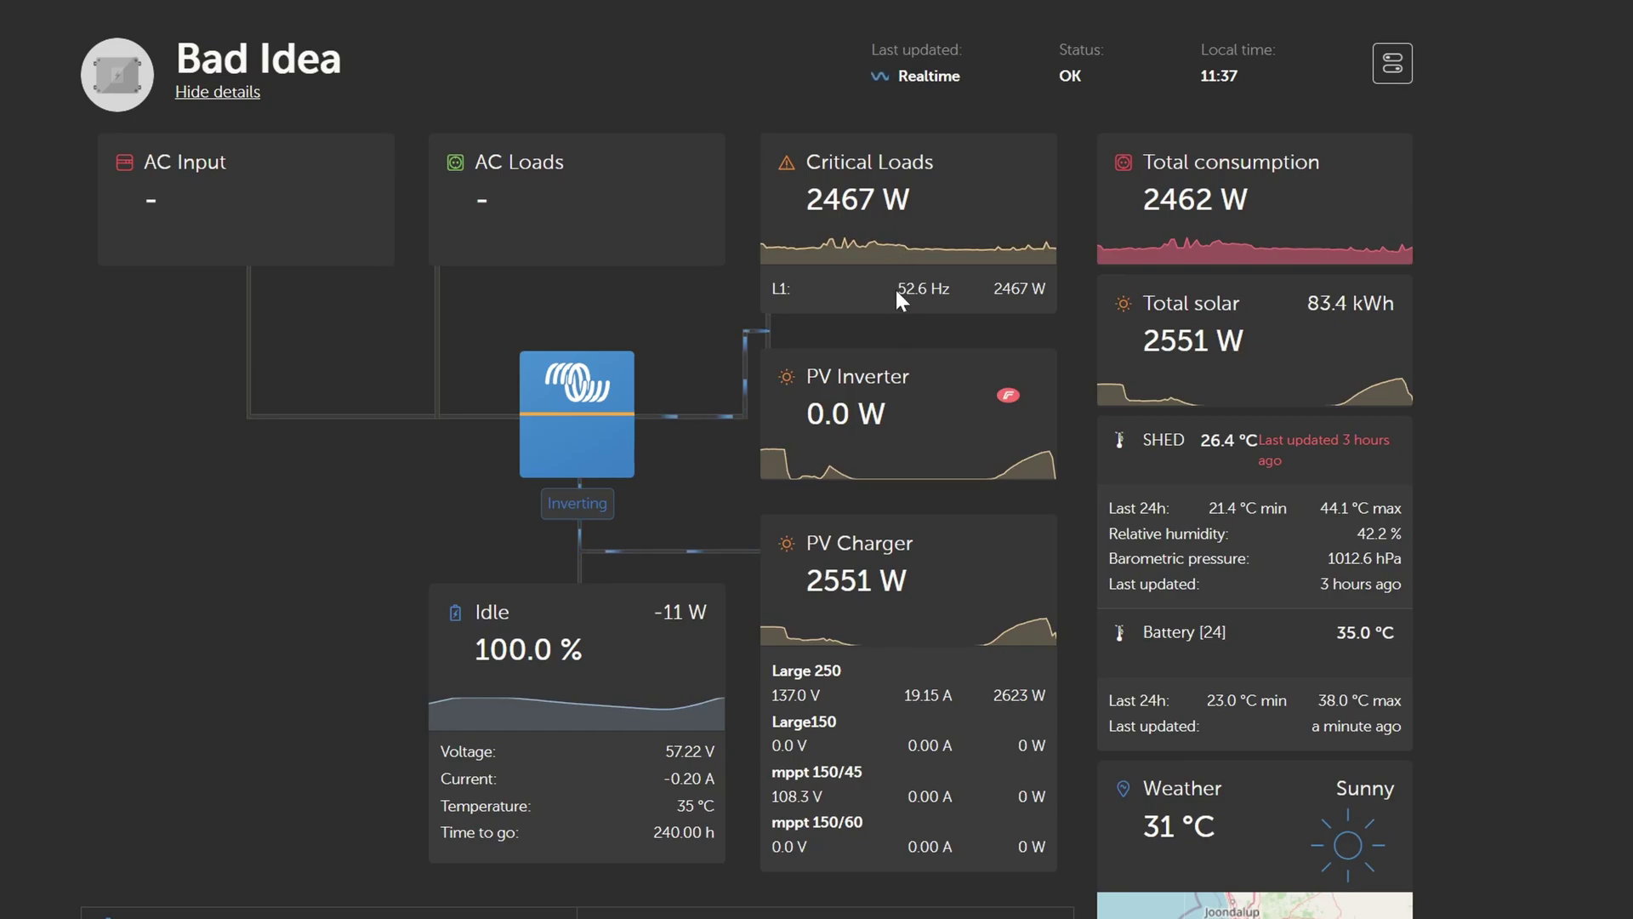
- Examine the L1 frequency in the Critical Loads tile of the dashboard
{"action": "left_click_drag", "start_coordinate": [894, 287], "coordinate": [948, 299]}
{"action": "left_click_drag", "start_coordinate": [878, 283], "coordinate": [928, 304]}
{"action": "left_click_drag", "start_coordinate": [882, 304], "coordinate": [929, 289]}
{"action": "double_click", "coordinate": [907, 291]}
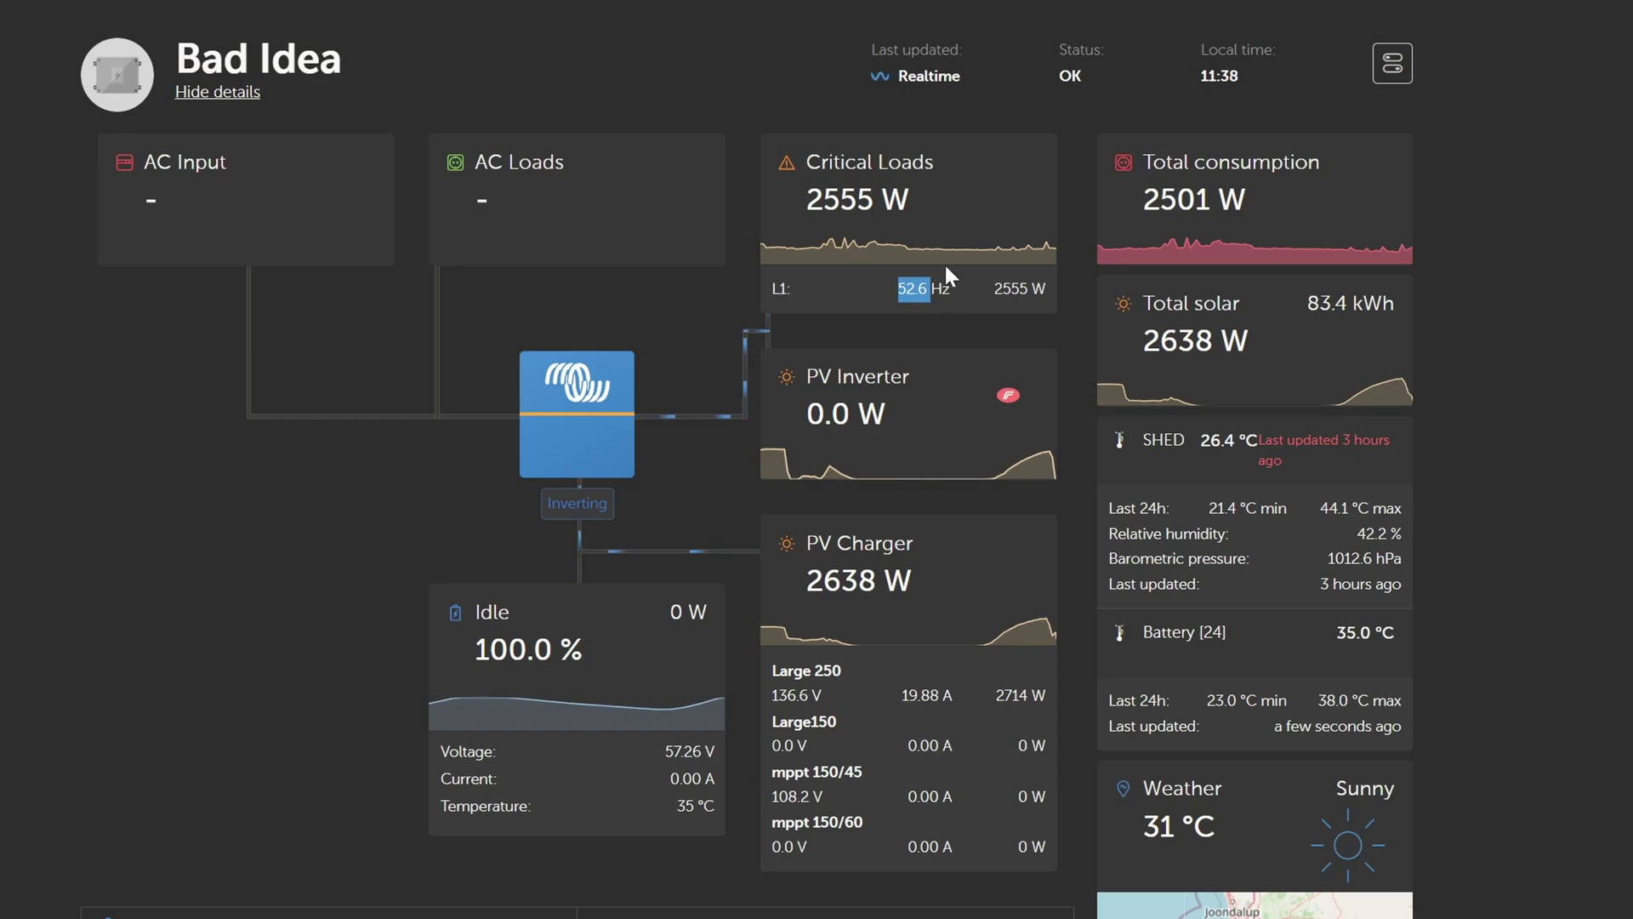
{"action": "left_click", "coordinate": [912, 313]}
{"action": "double_click", "coordinate": [913, 289]}
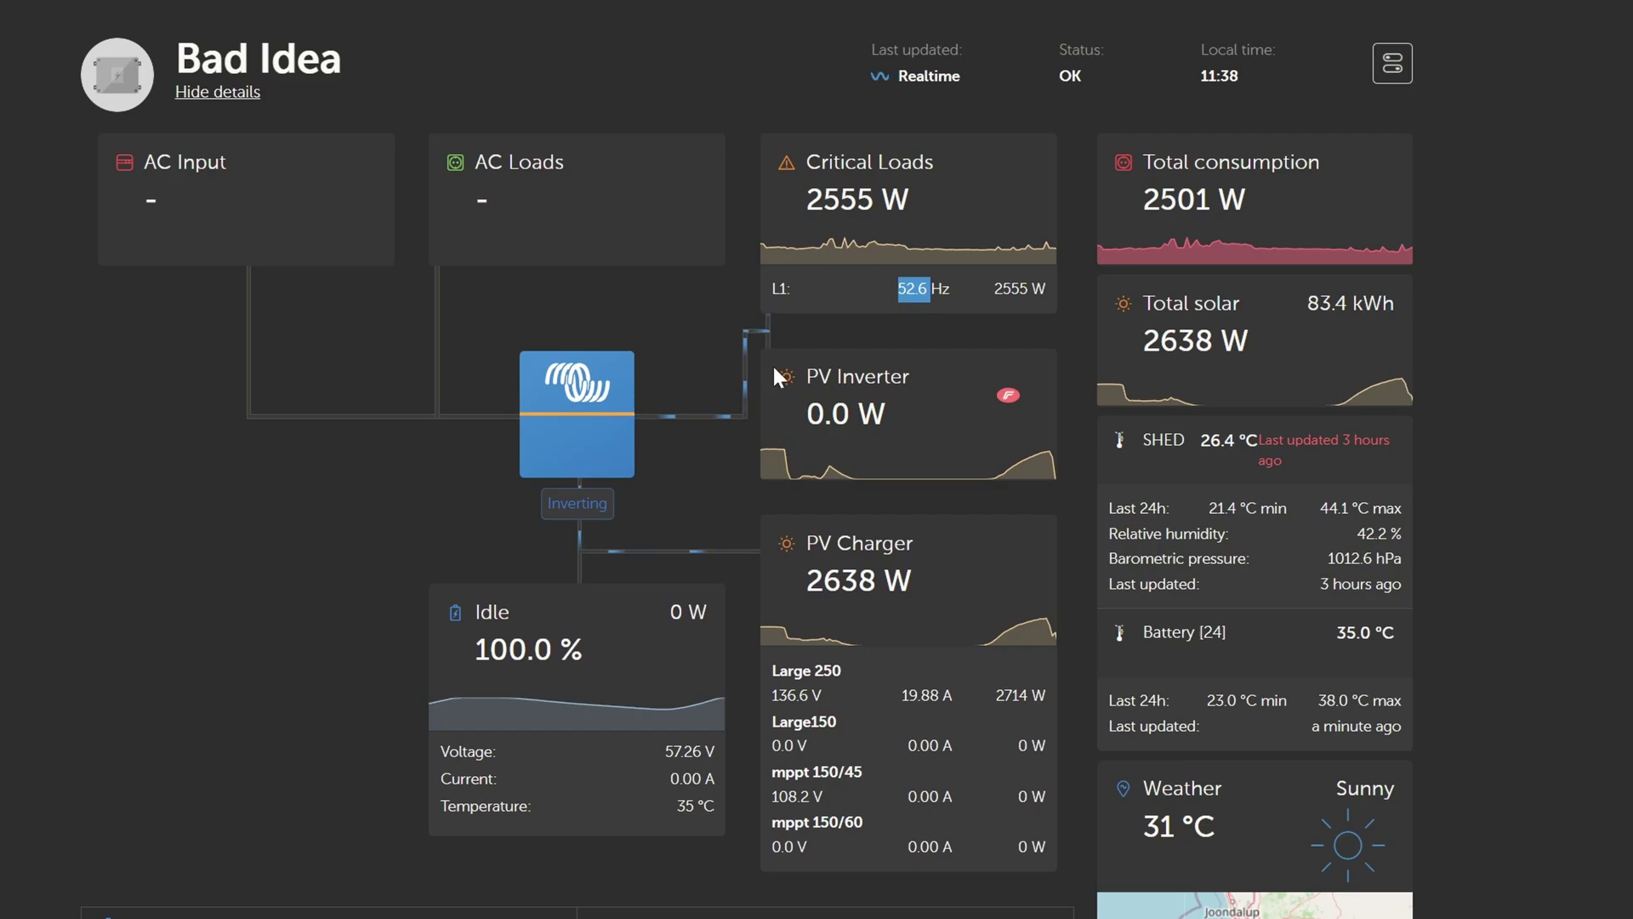
- Compare the PV Inverter and PV Charger power readings with the Critical Loads frequency
{"action": "left_click_drag", "start_coordinate": [785, 364], "coordinate": [875, 434]}
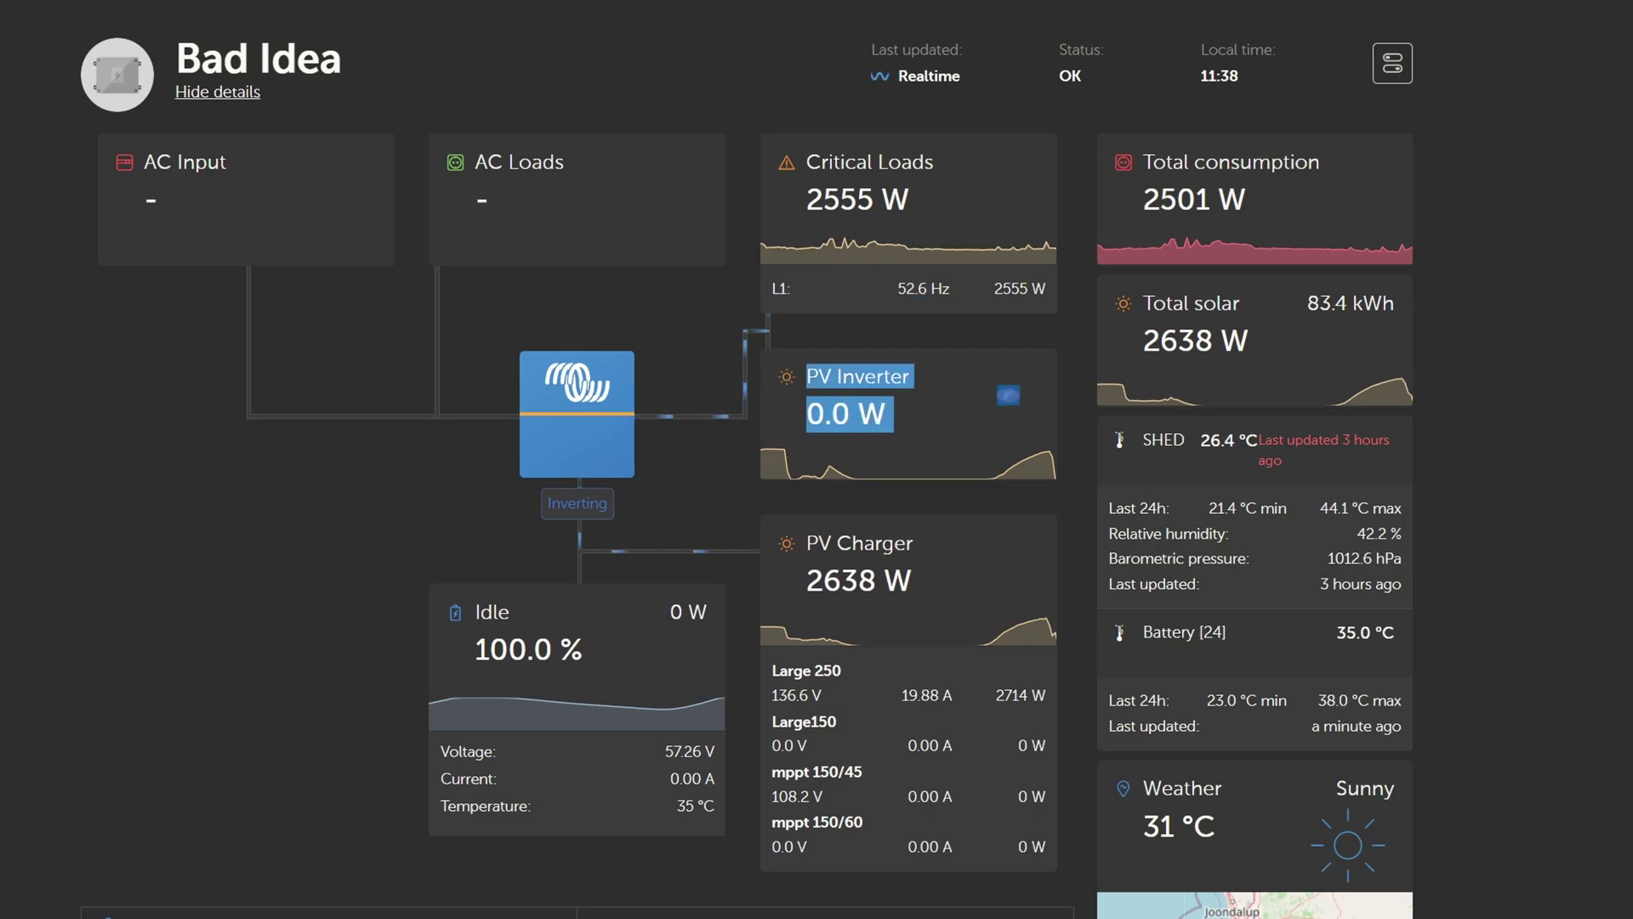
{"action": "double_click", "coordinate": [913, 290]}
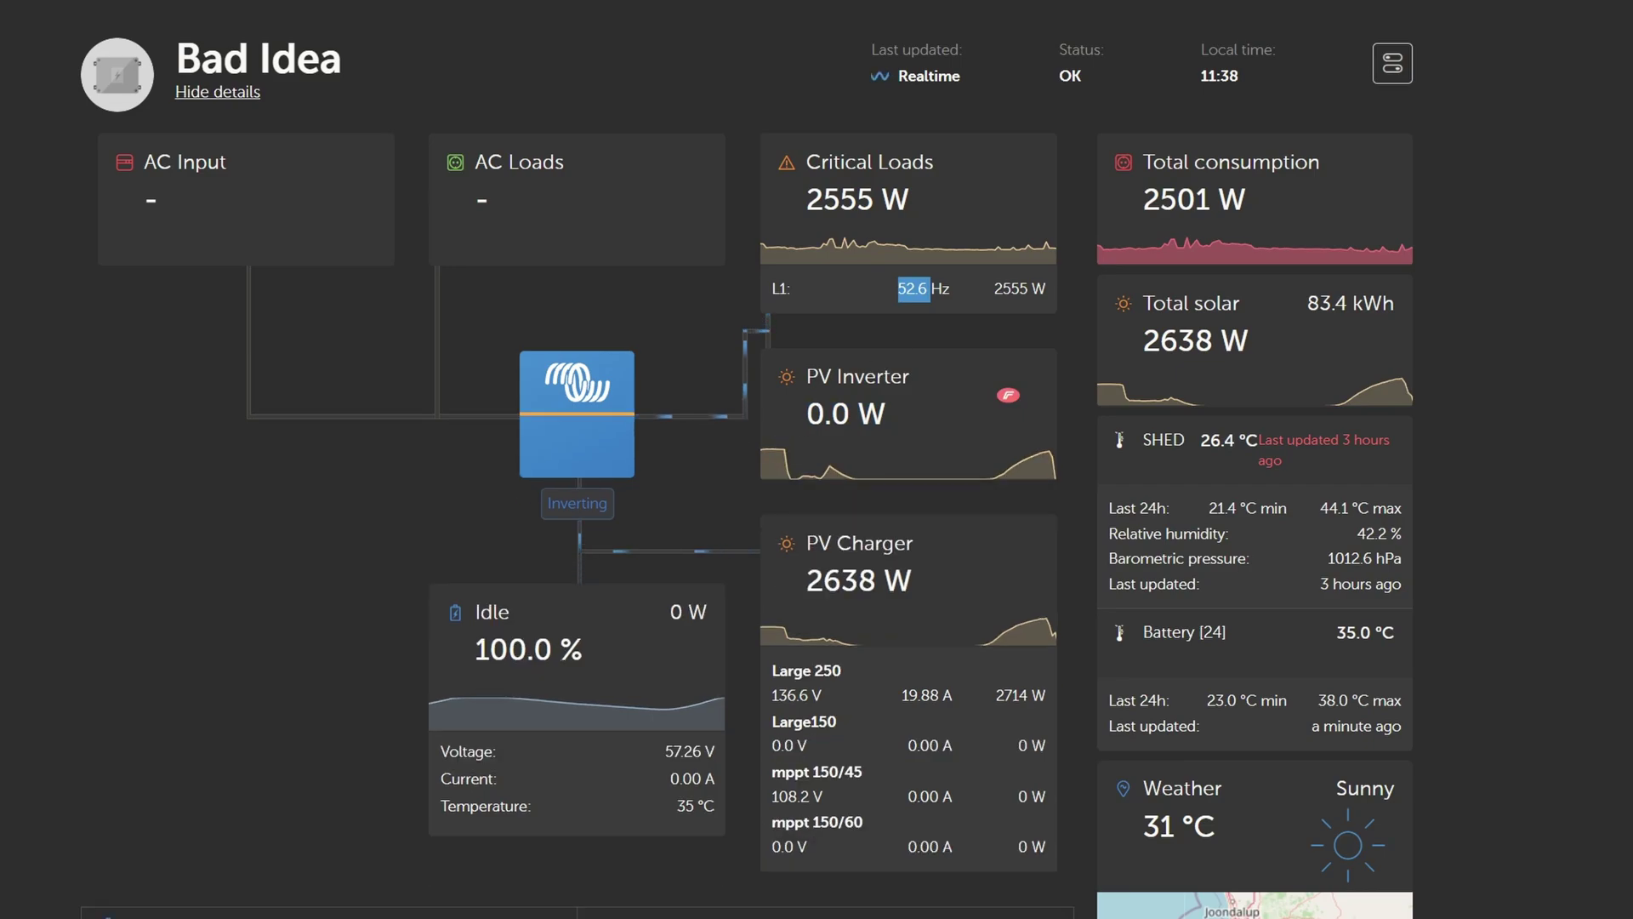
{"action": "left_click_drag", "start_coordinate": [804, 374], "coordinate": [895, 426]}
{"action": "left_click_drag", "start_coordinate": [803, 534], "coordinate": [888, 609]}
{"action": "left_click_drag", "start_coordinate": [804, 372], "coordinate": [889, 425]}
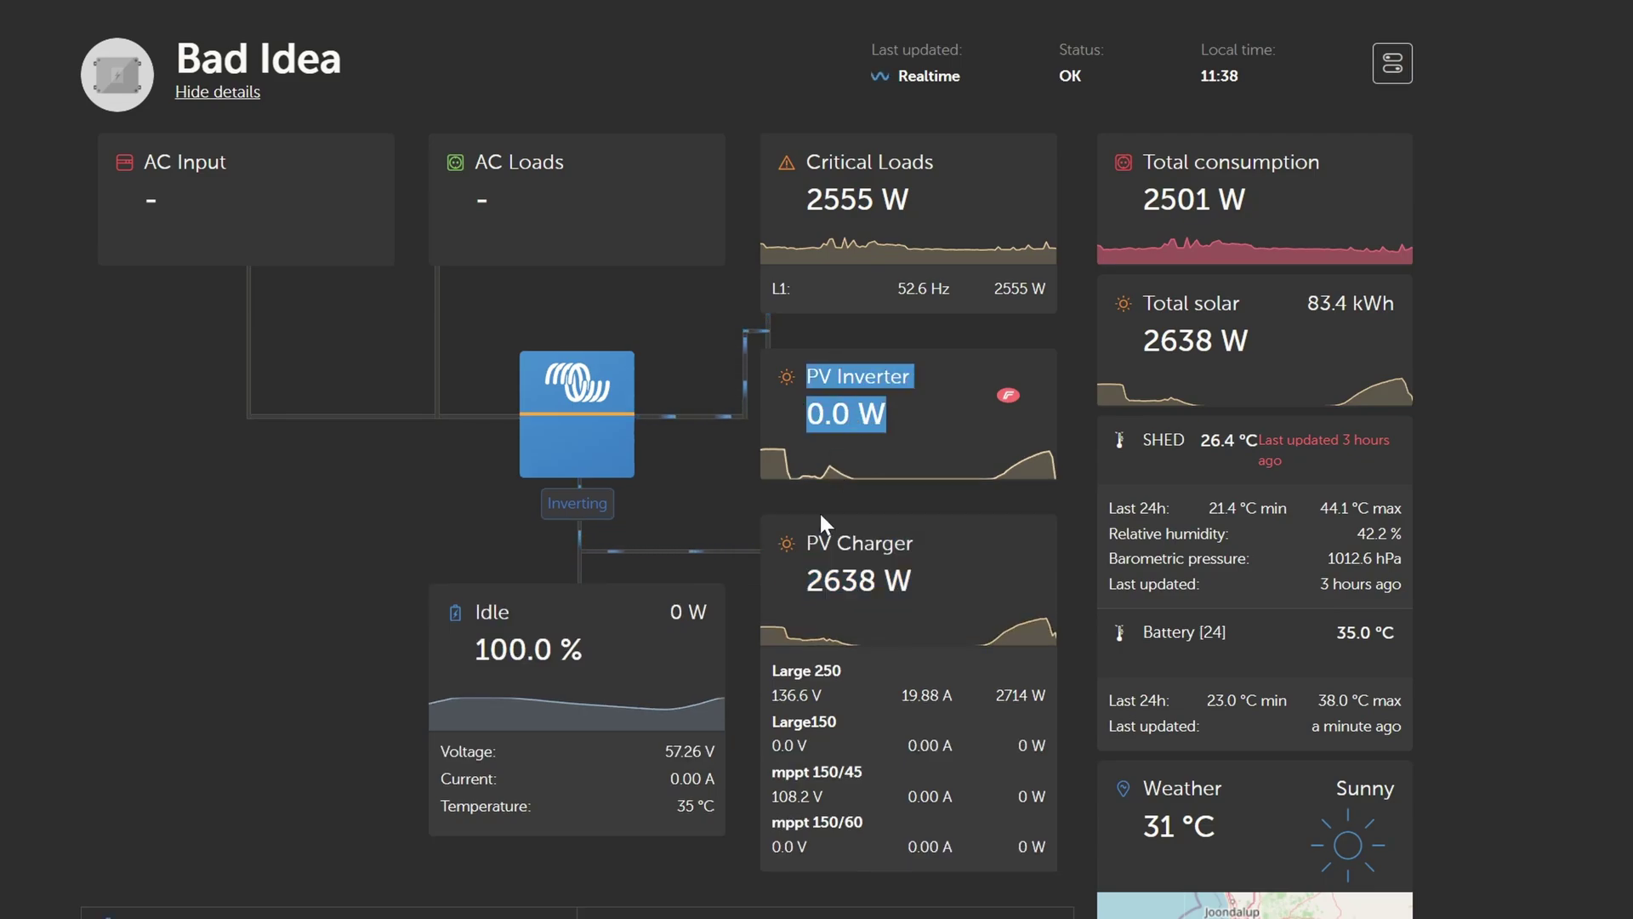
{"action": "left_click", "coordinate": [804, 533]}
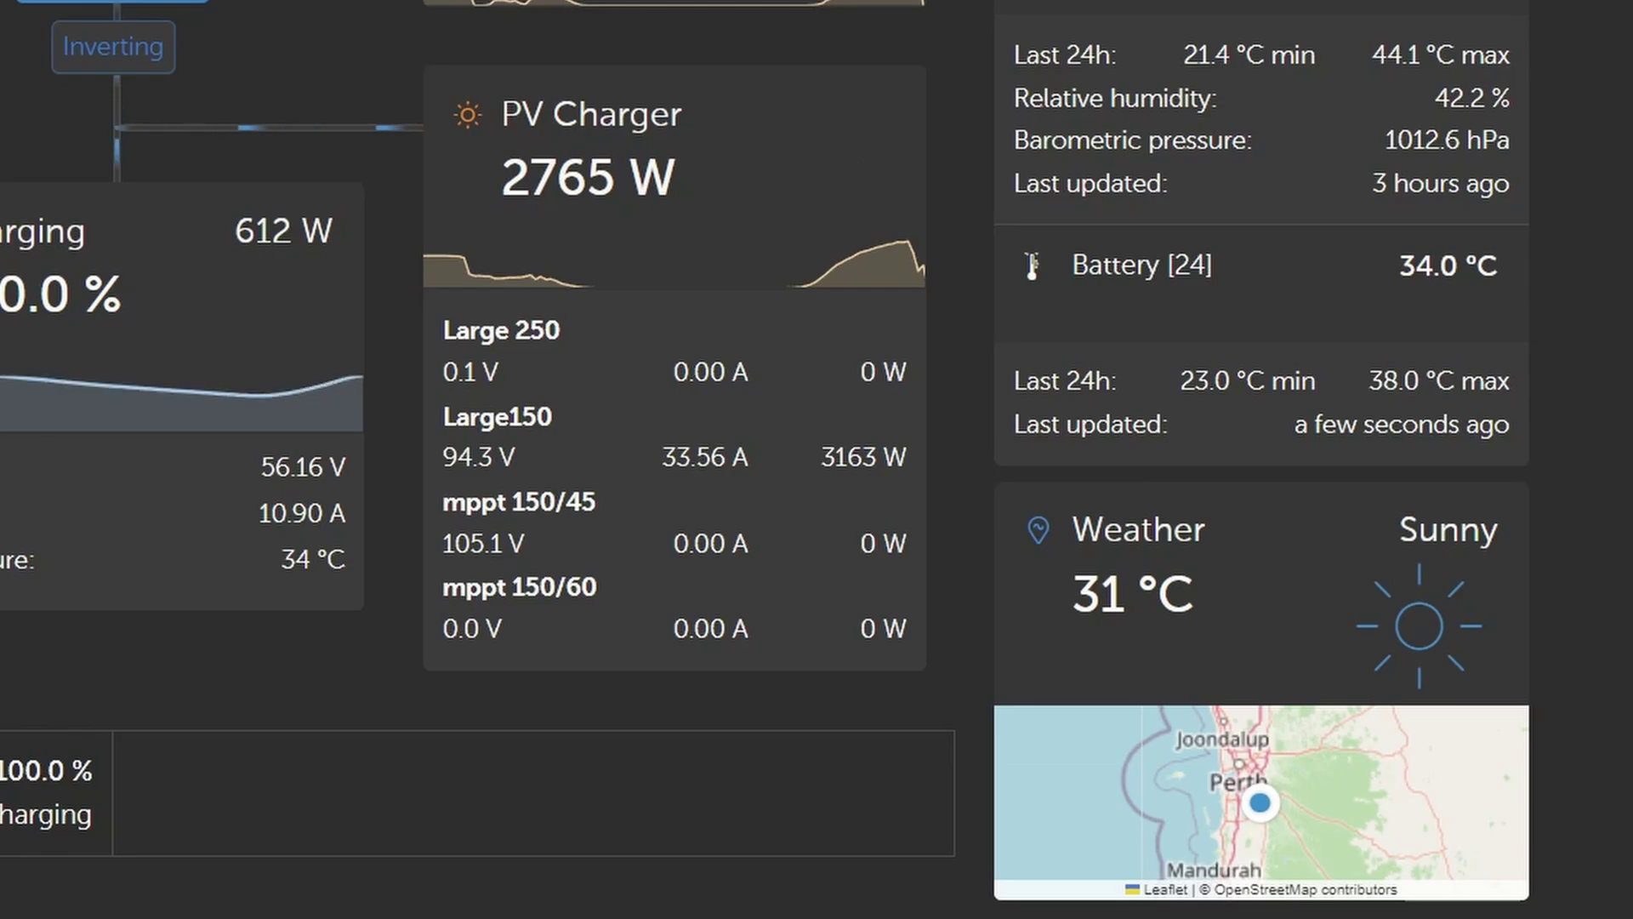
- Examine the voltage, current and power of each solar charger in the PV Charger tile
{"action": "mouse_move", "coordinate": [790, 280]}
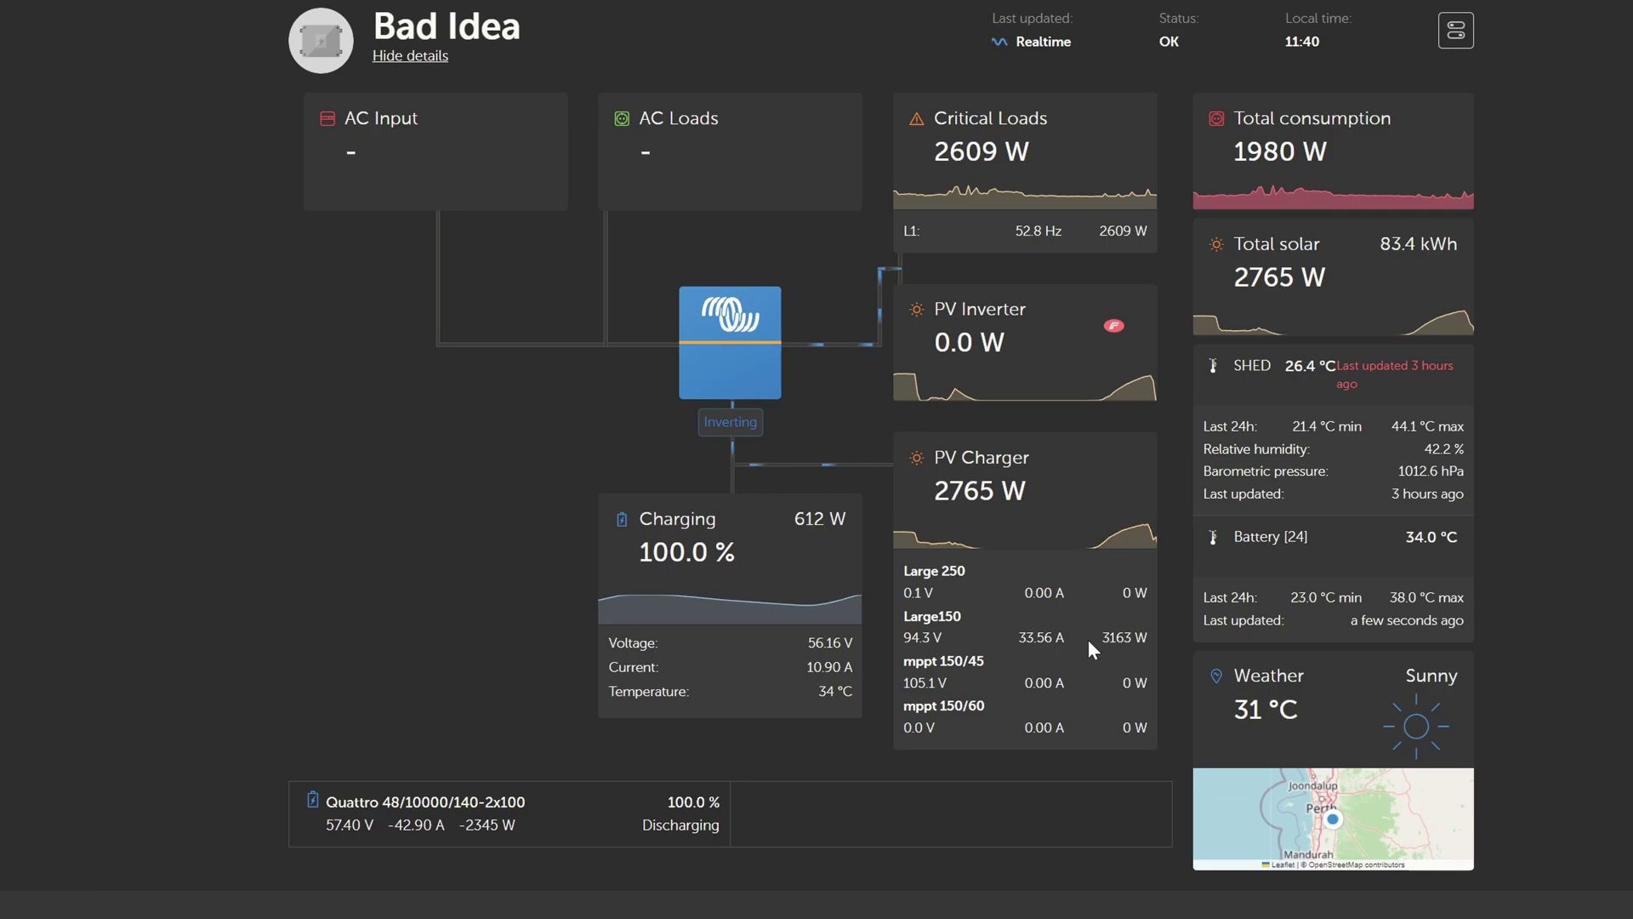
{"action": "left_click_drag", "start_coordinate": [1088, 640], "coordinate": [993, 655]}
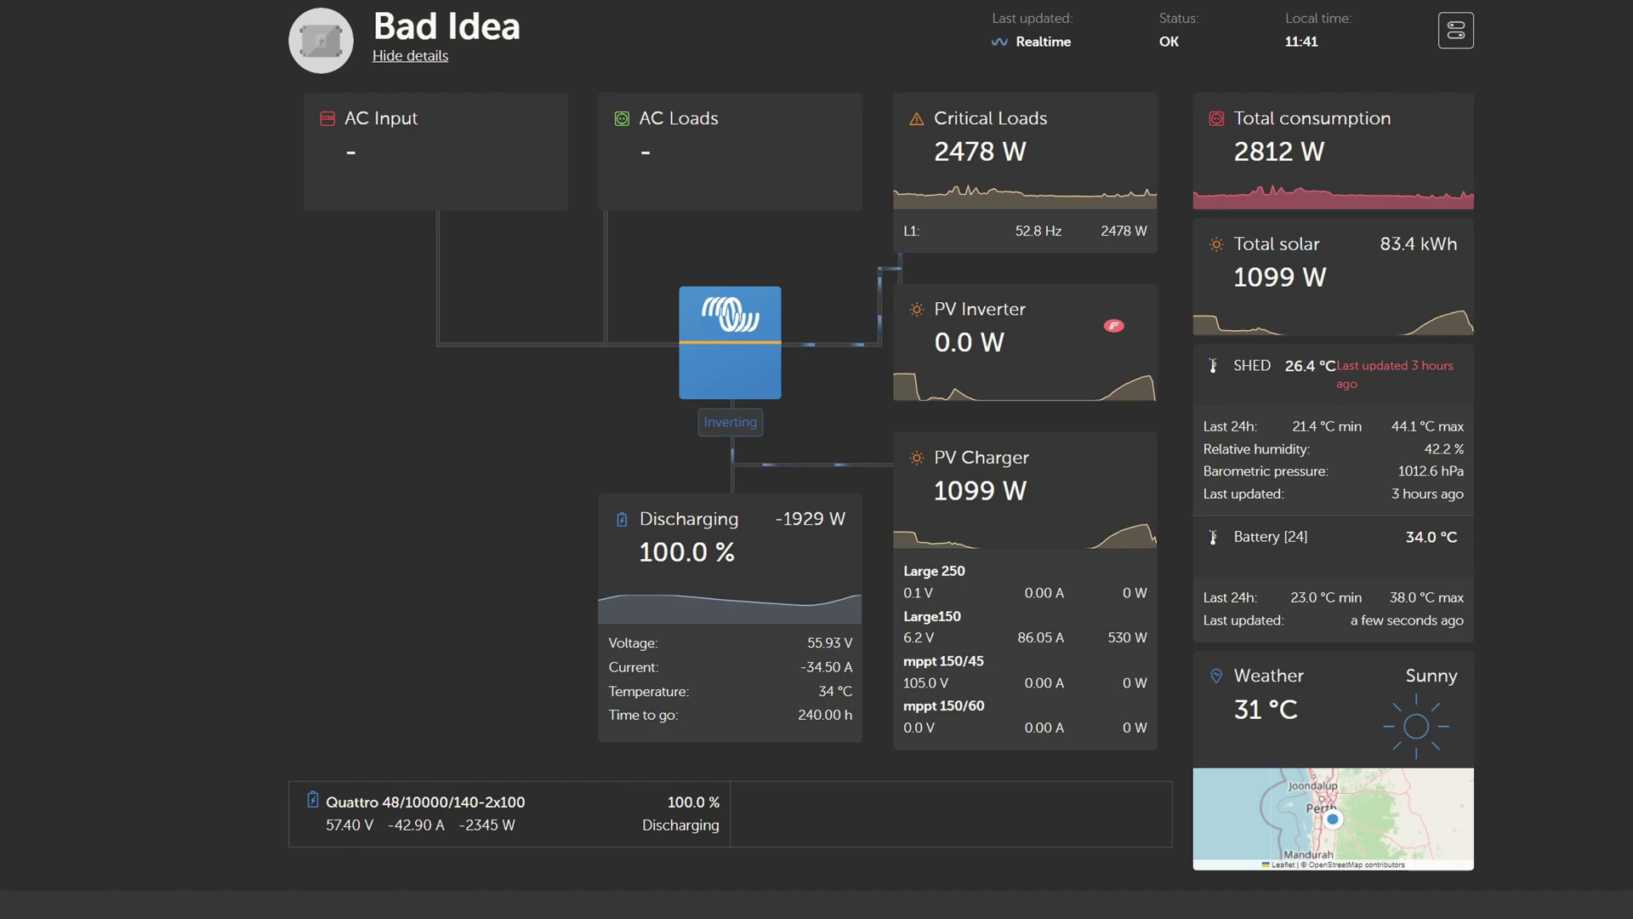
{"action": "left_click_drag", "start_coordinate": [902, 562], "coordinate": [1155, 732]}
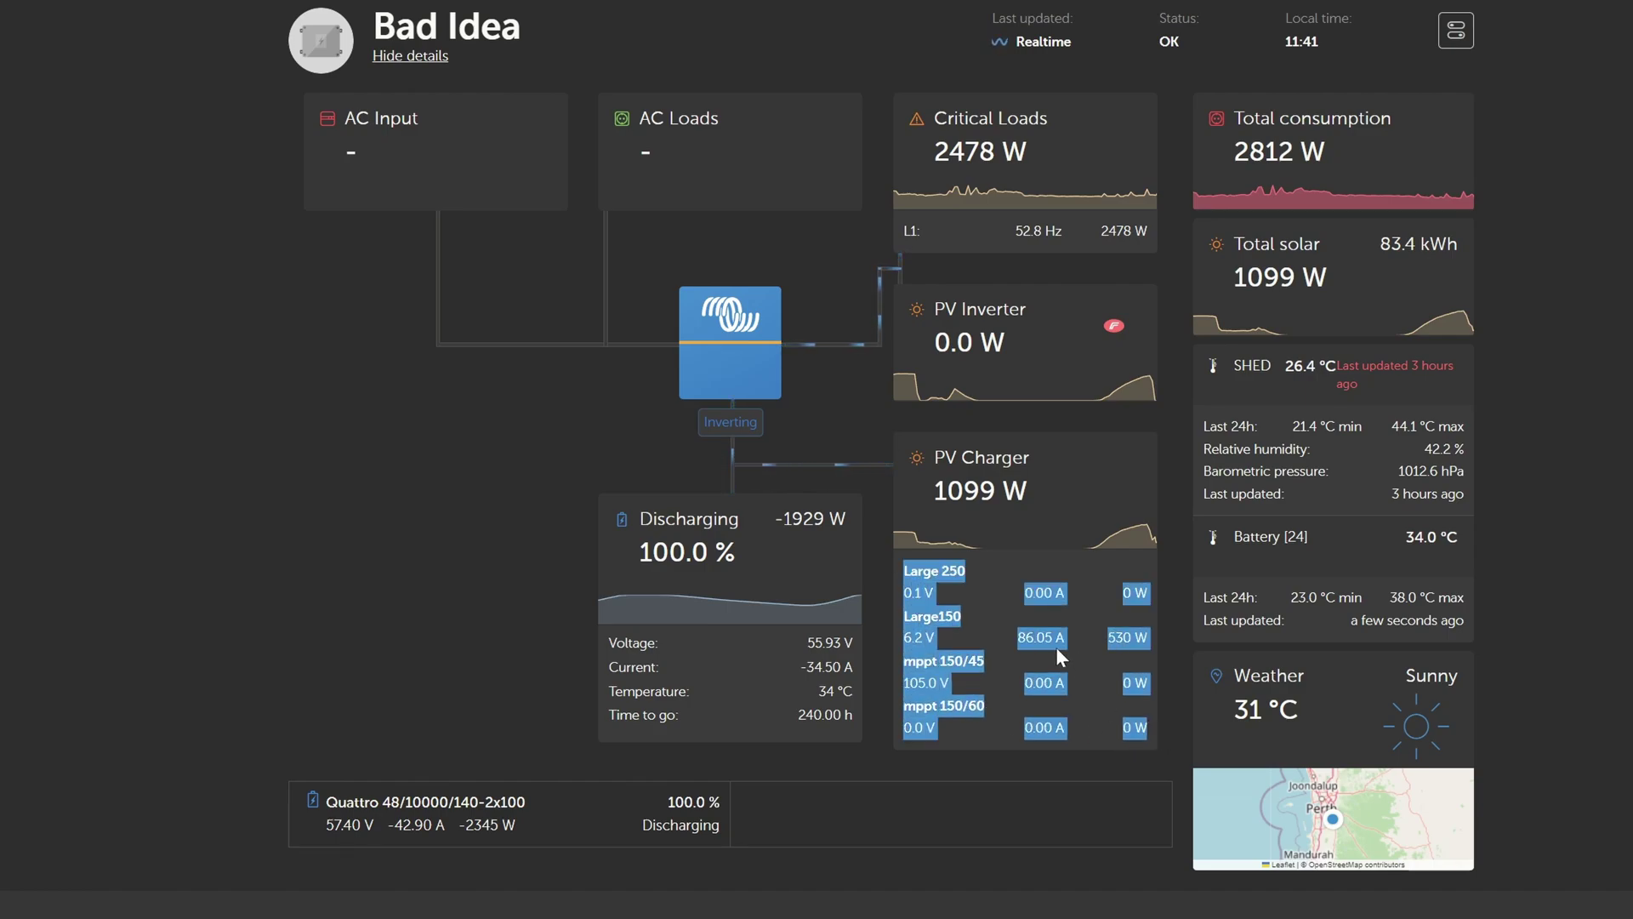
{"action": "mouse_move", "coordinate": [683, 587]}
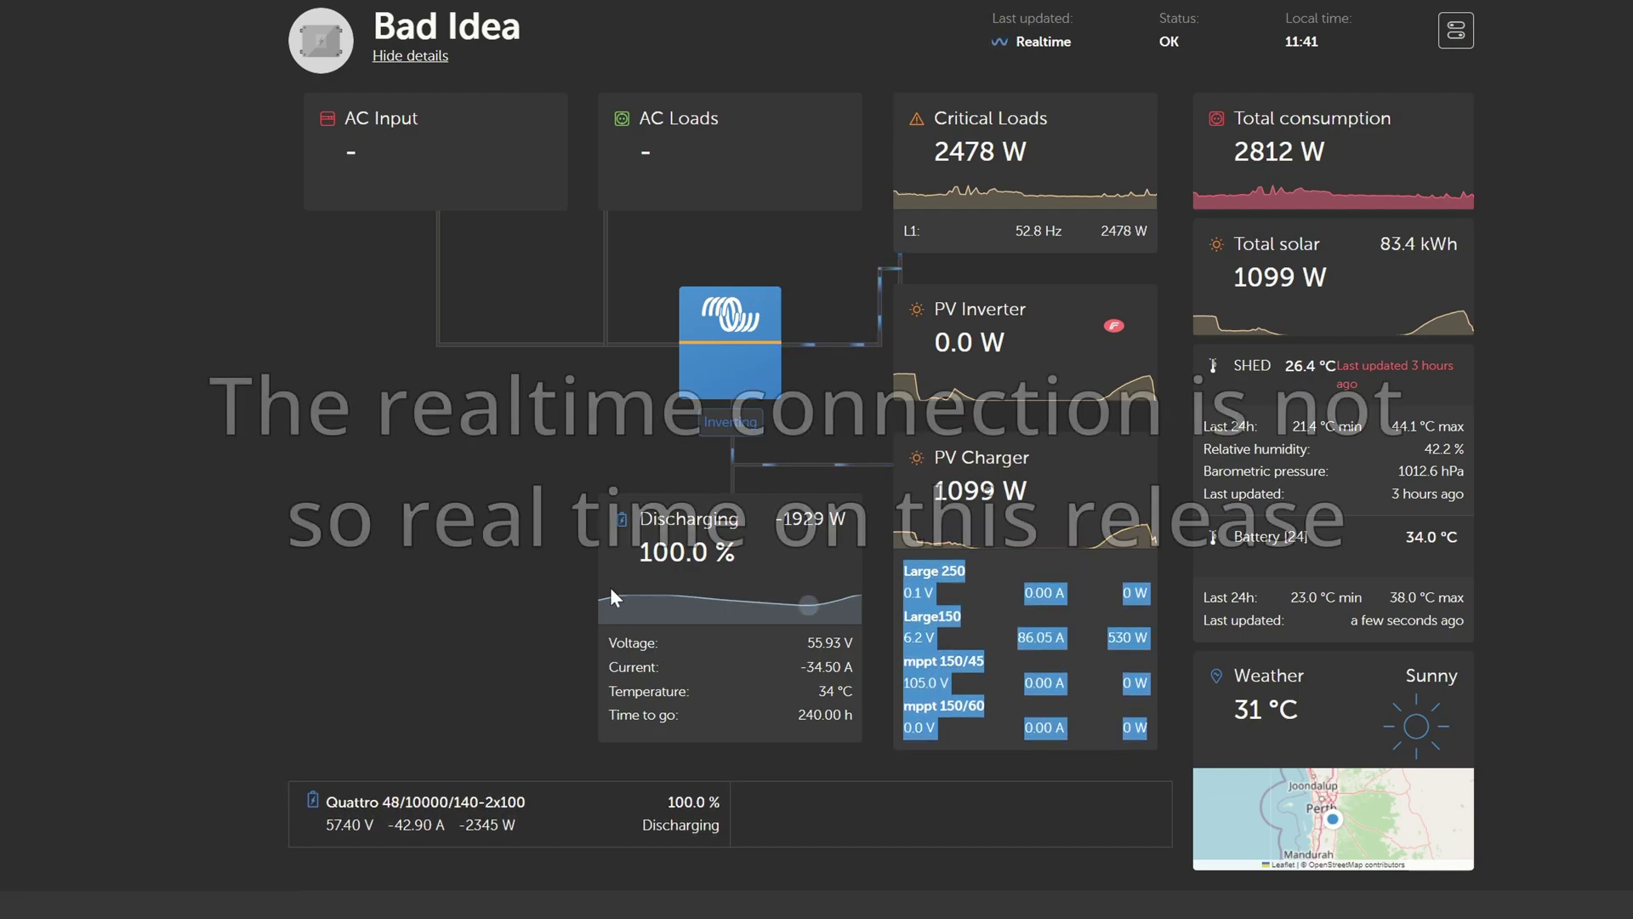
{"action": "left_click", "coordinate": [486, 575]}
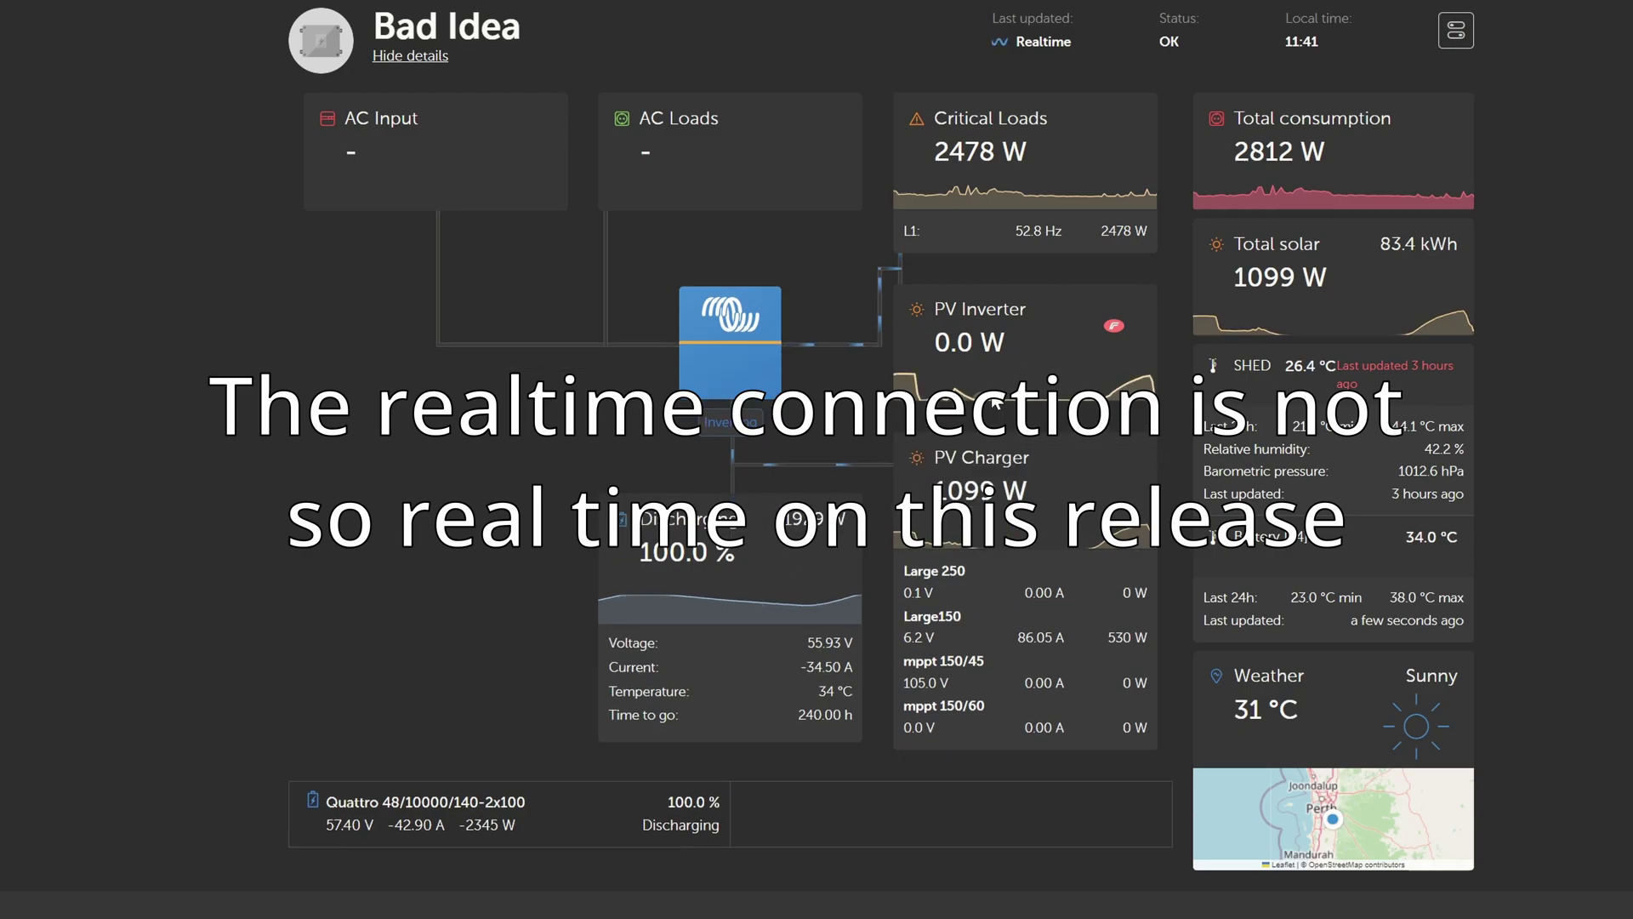
- Reload the dashboard and check the Critical Loads L1 frequency again
{"action": "left_click_drag", "start_coordinate": [1012, 239], "coordinate": [1046, 245]}
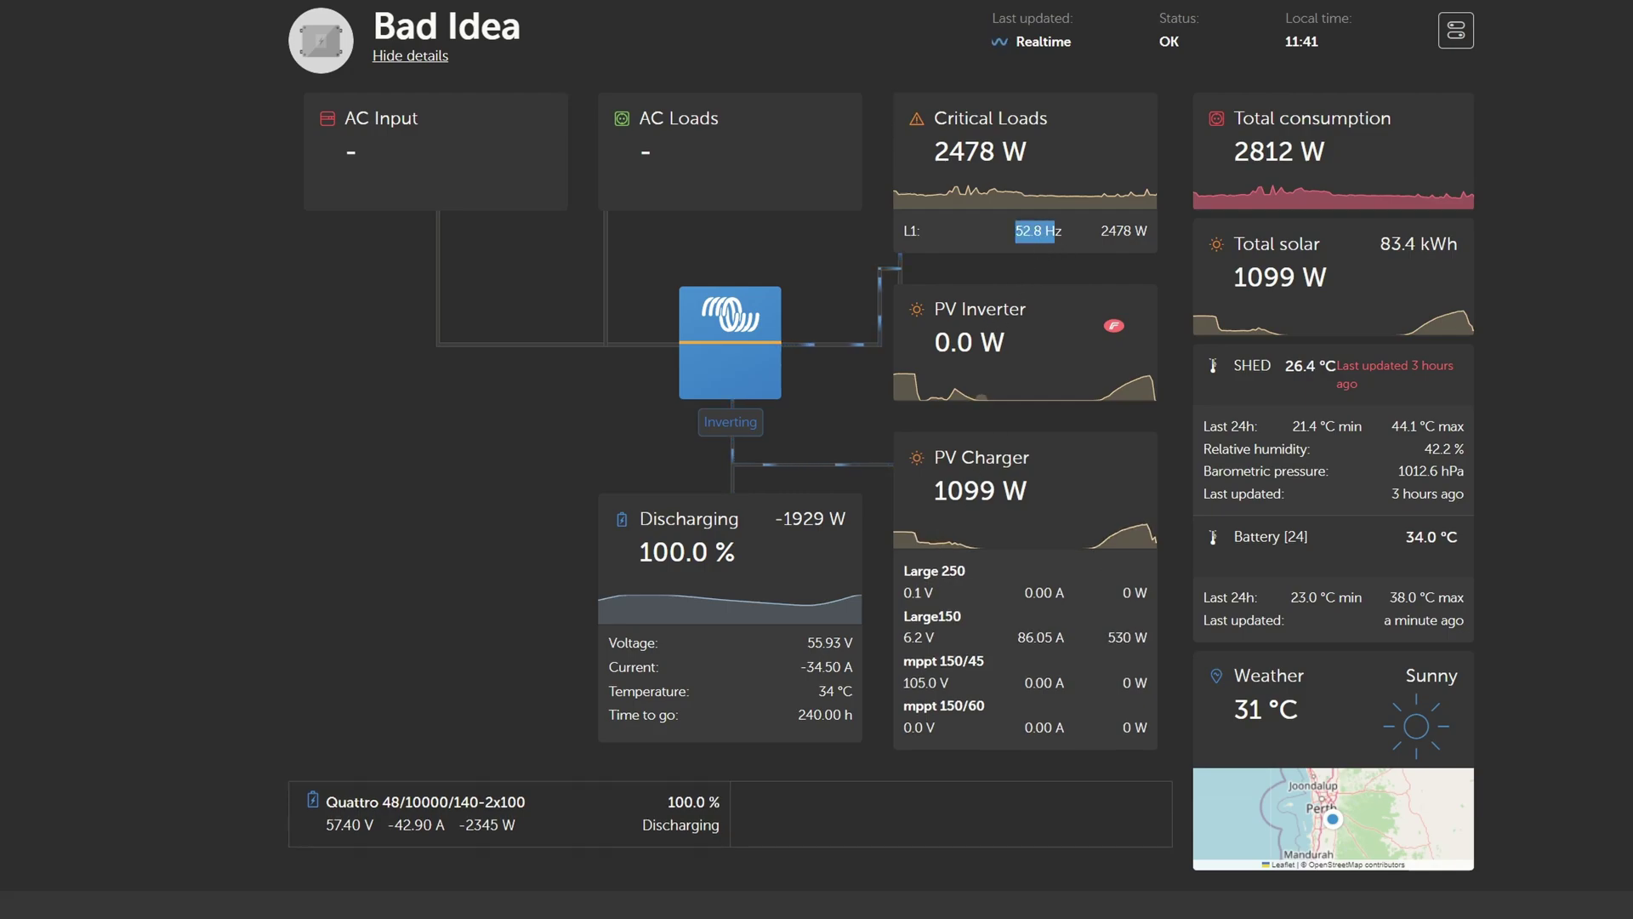
{"action": "left_click", "coordinate": [1068, 237], "text": "shift"}
{"action": "key", "text": "F5"}
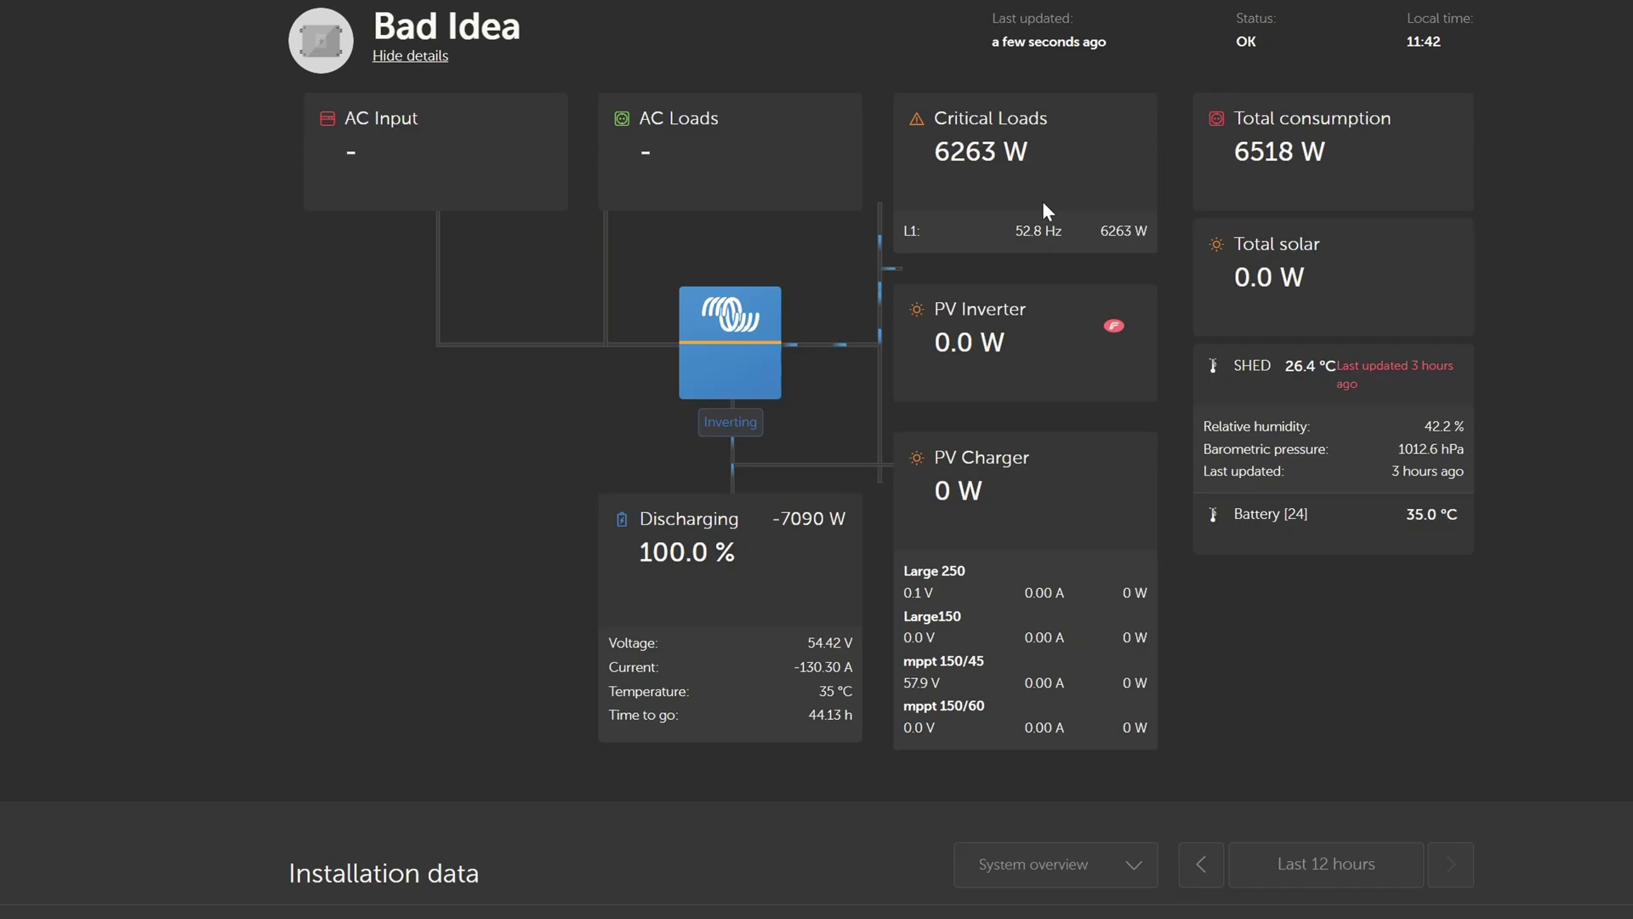
{"action": "mouse_move", "coordinate": [1030, 189]}
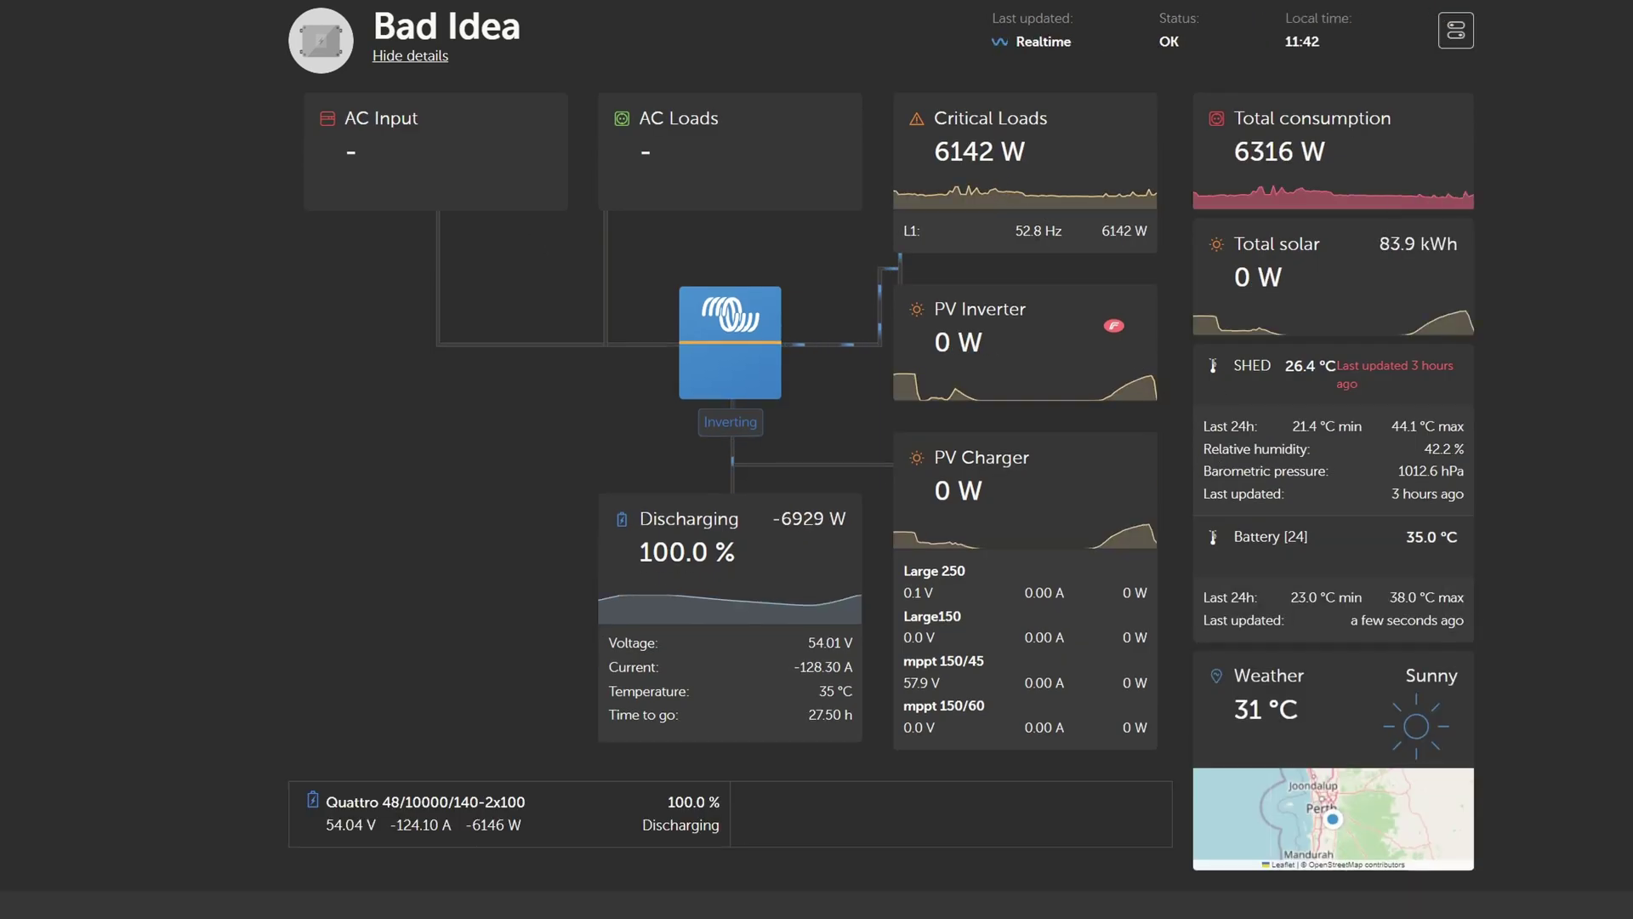
{"action": "left_click_drag", "start_coordinate": [1016, 231], "coordinate": [1044, 231]}
- Open the Advanced page for the Bad Idea installation and look over its first charts
{"action": "key", "text": "alt+Left"}
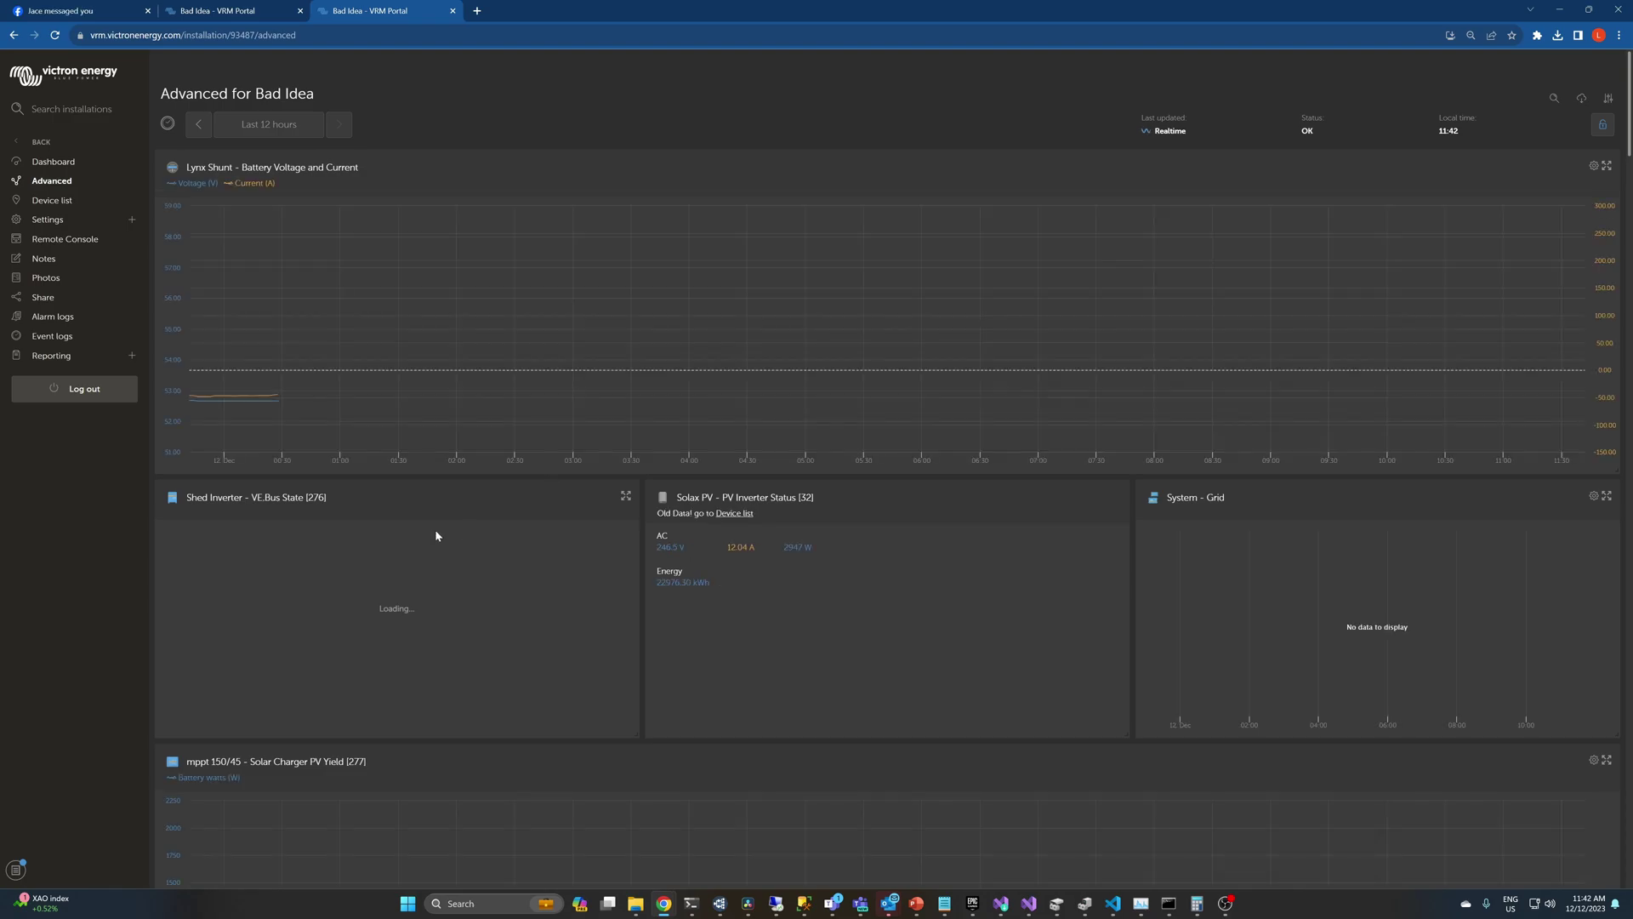
{"action": "scroll", "coordinate": [436, 528], "scroll_direction": "down", "scroll_amount": 5}
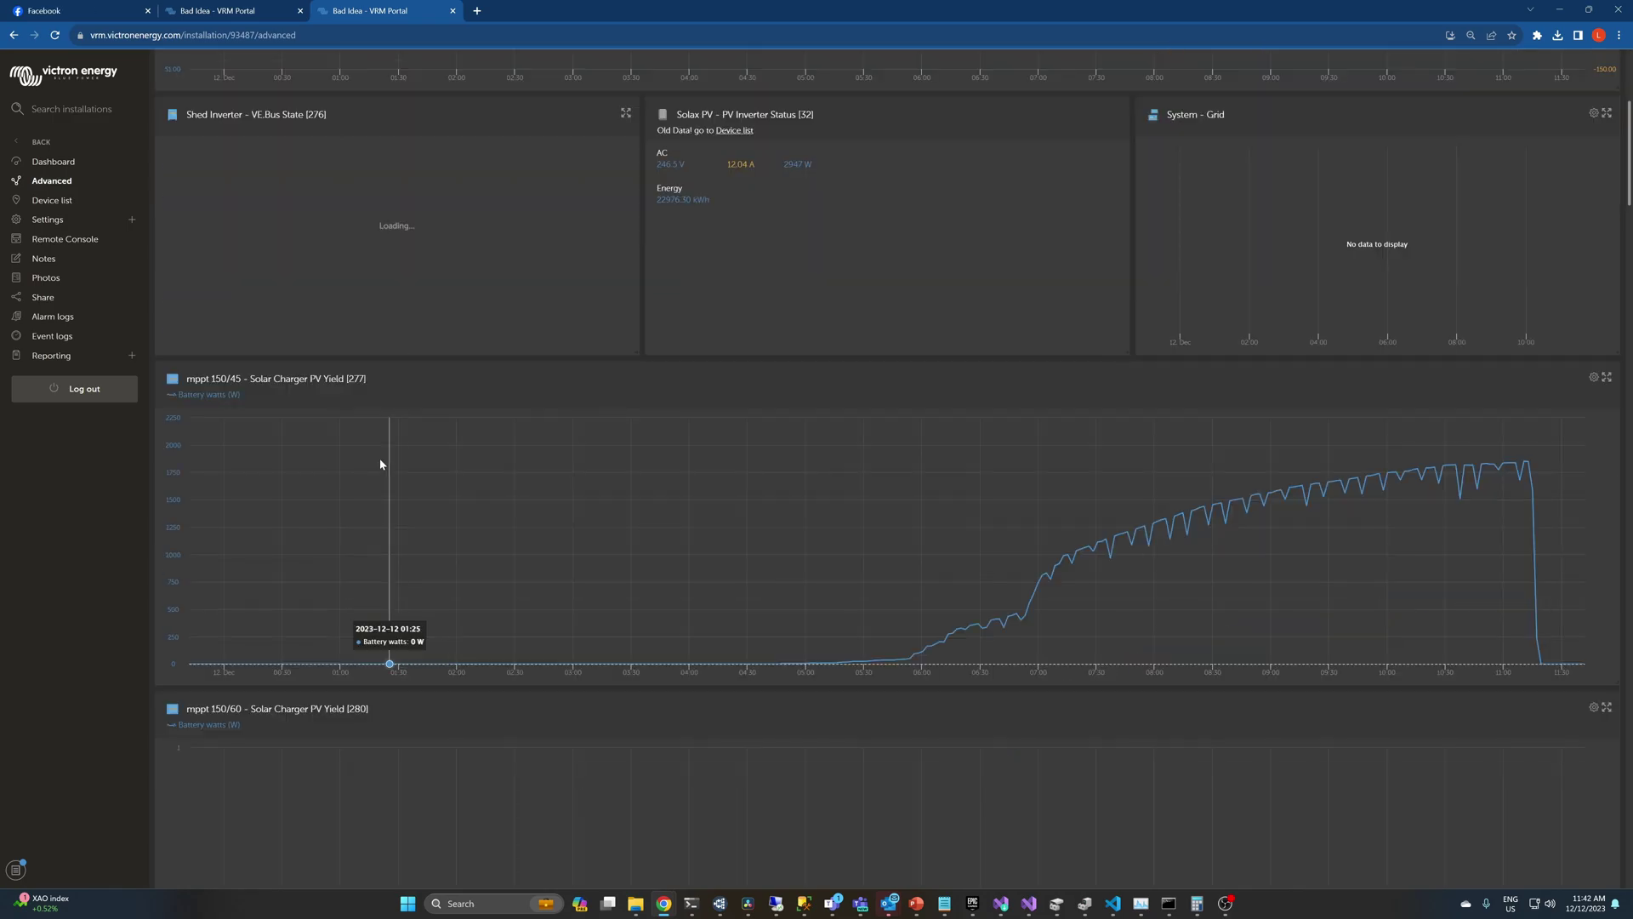
{"action": "scroll", "coordinate": [379, 464], "scroll_direction": "up", "scroll_amount": 5}
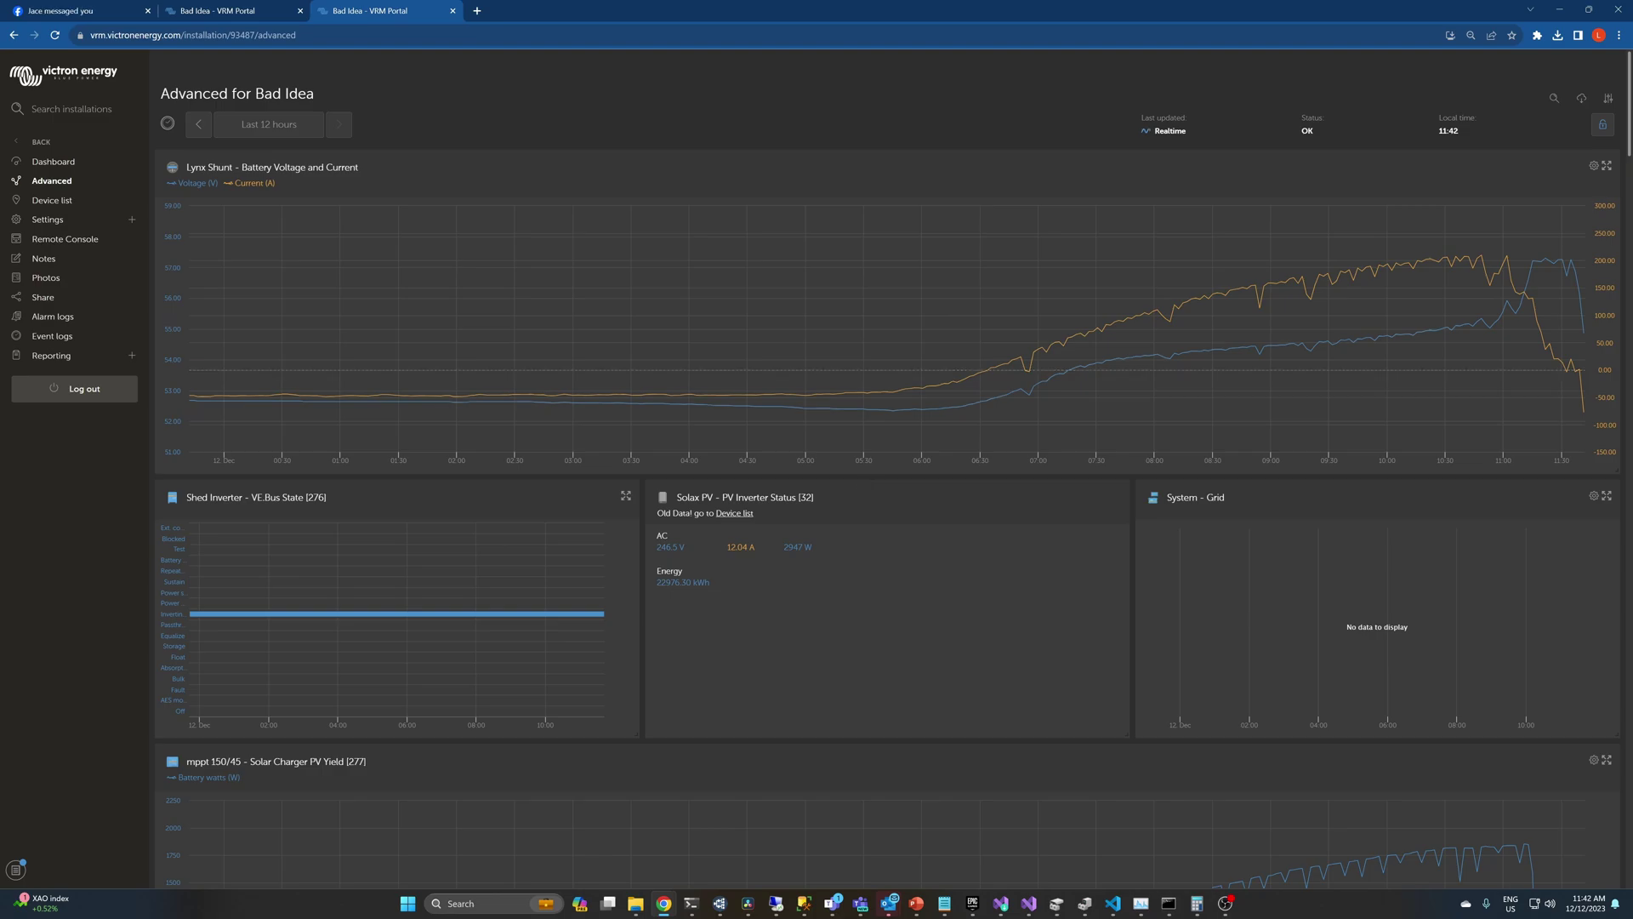
- Open the widget selection and check which VE.Bus System - Shed Inverter widgets are enabled, including AC Output Frequency
{"action": "left_click", "coordinate": [1608, 98]}
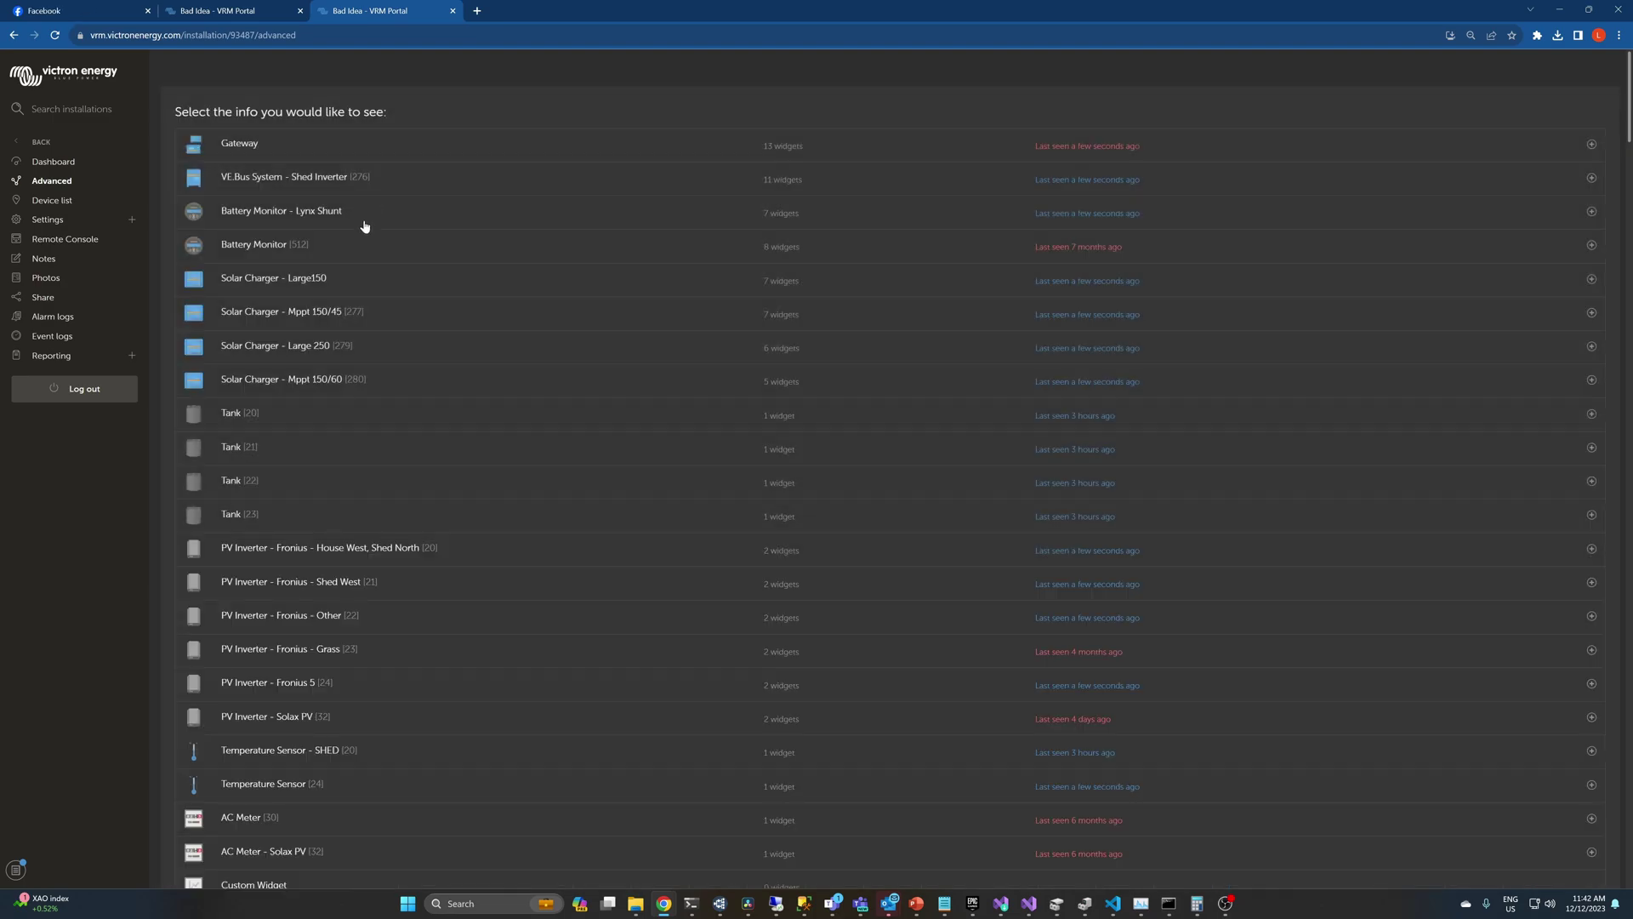
{"action": "scroll", "coordinate": [365, 225], "scroll_direction": "down", "scroll_amount": 4}
{"action": "scroll", "coordinate": [357, 248], "scroll_direction": "up", "scroll_amount": 2}
{"action": "scroll", "coordinate": [364, 247], "scroll_direction": "down", "scroll_amount": 4}
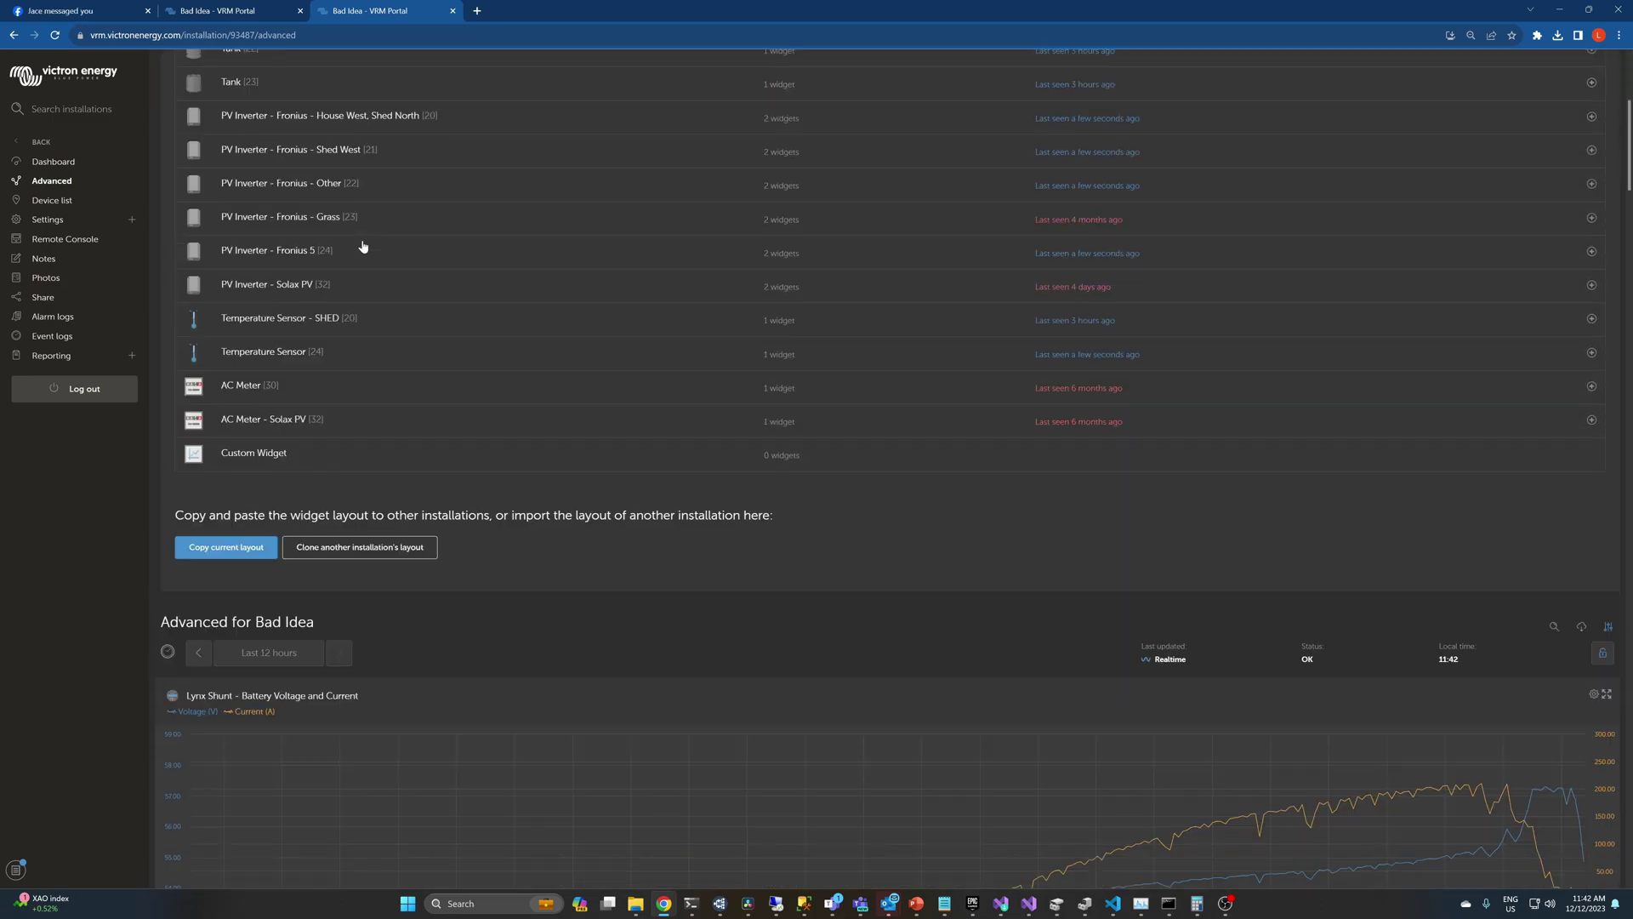
{"action": "scroll", "coordinate": [1120, 264], "scroll_direction": "up", "scroll_amount": 6}
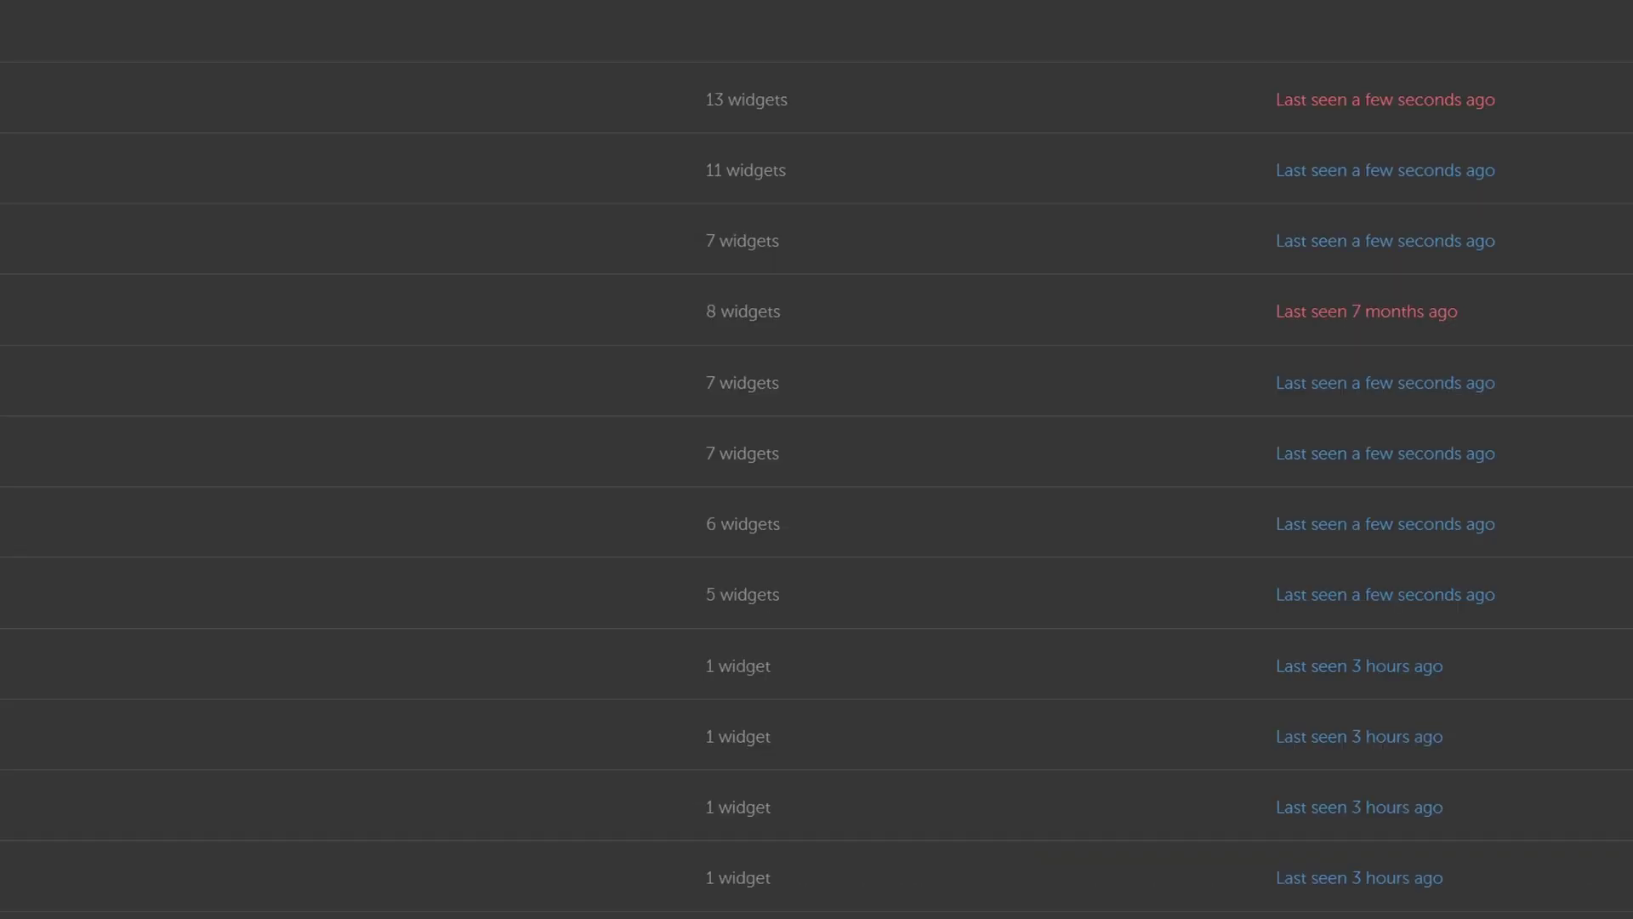
{"action": "left_click", "coordinate": [72, 194]}
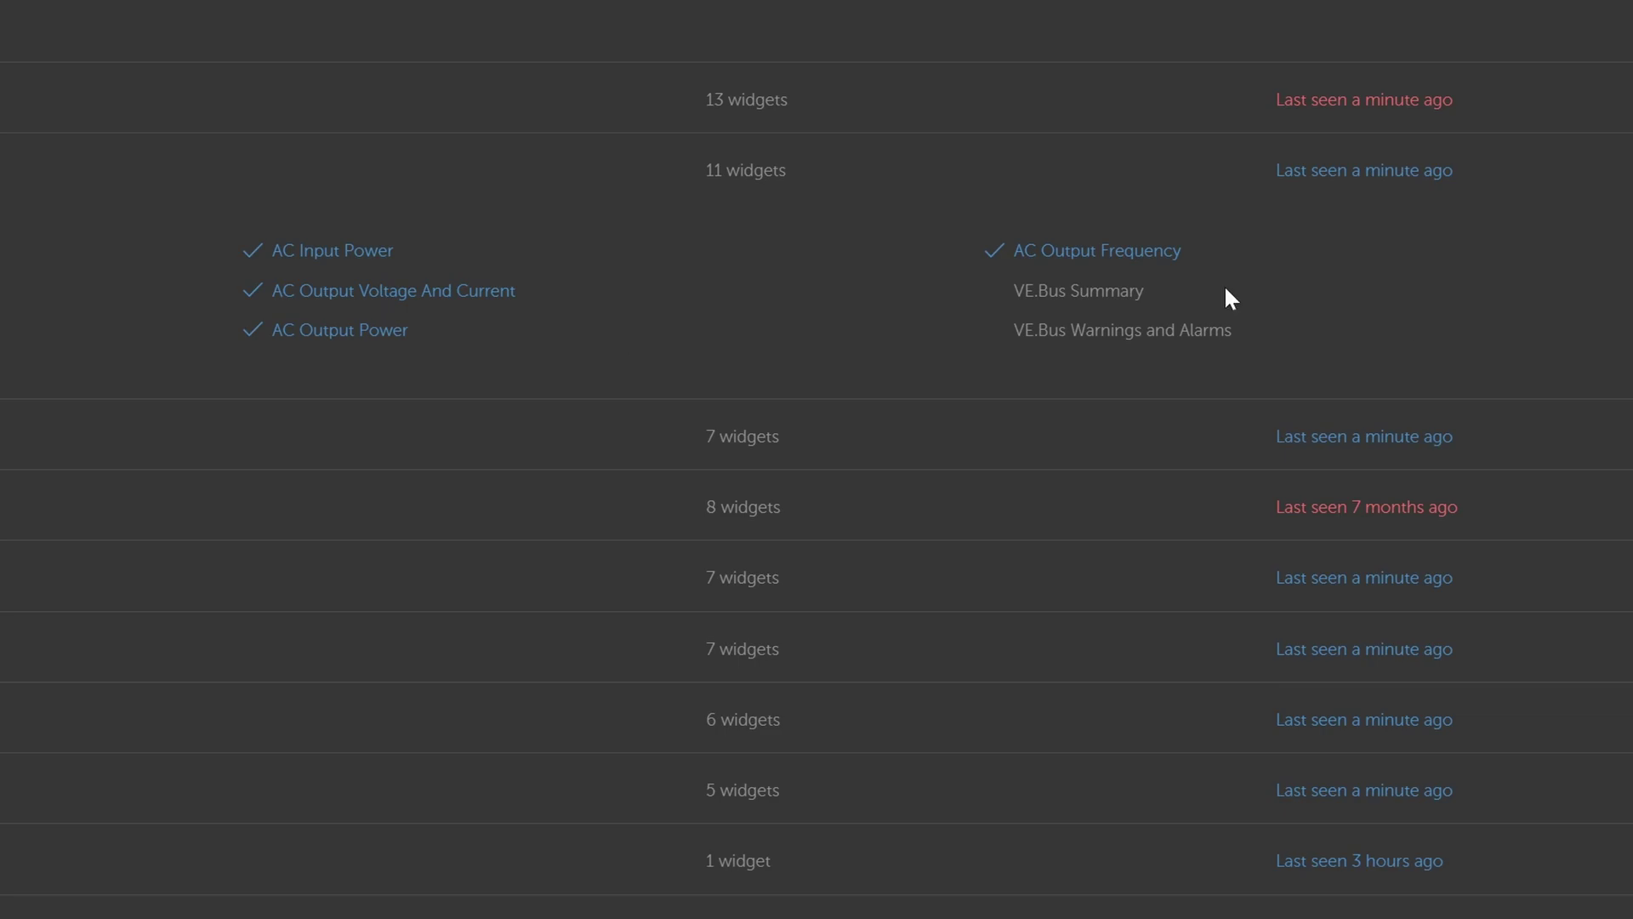
{"action": "left_click", "coordinate": [940, 323]}
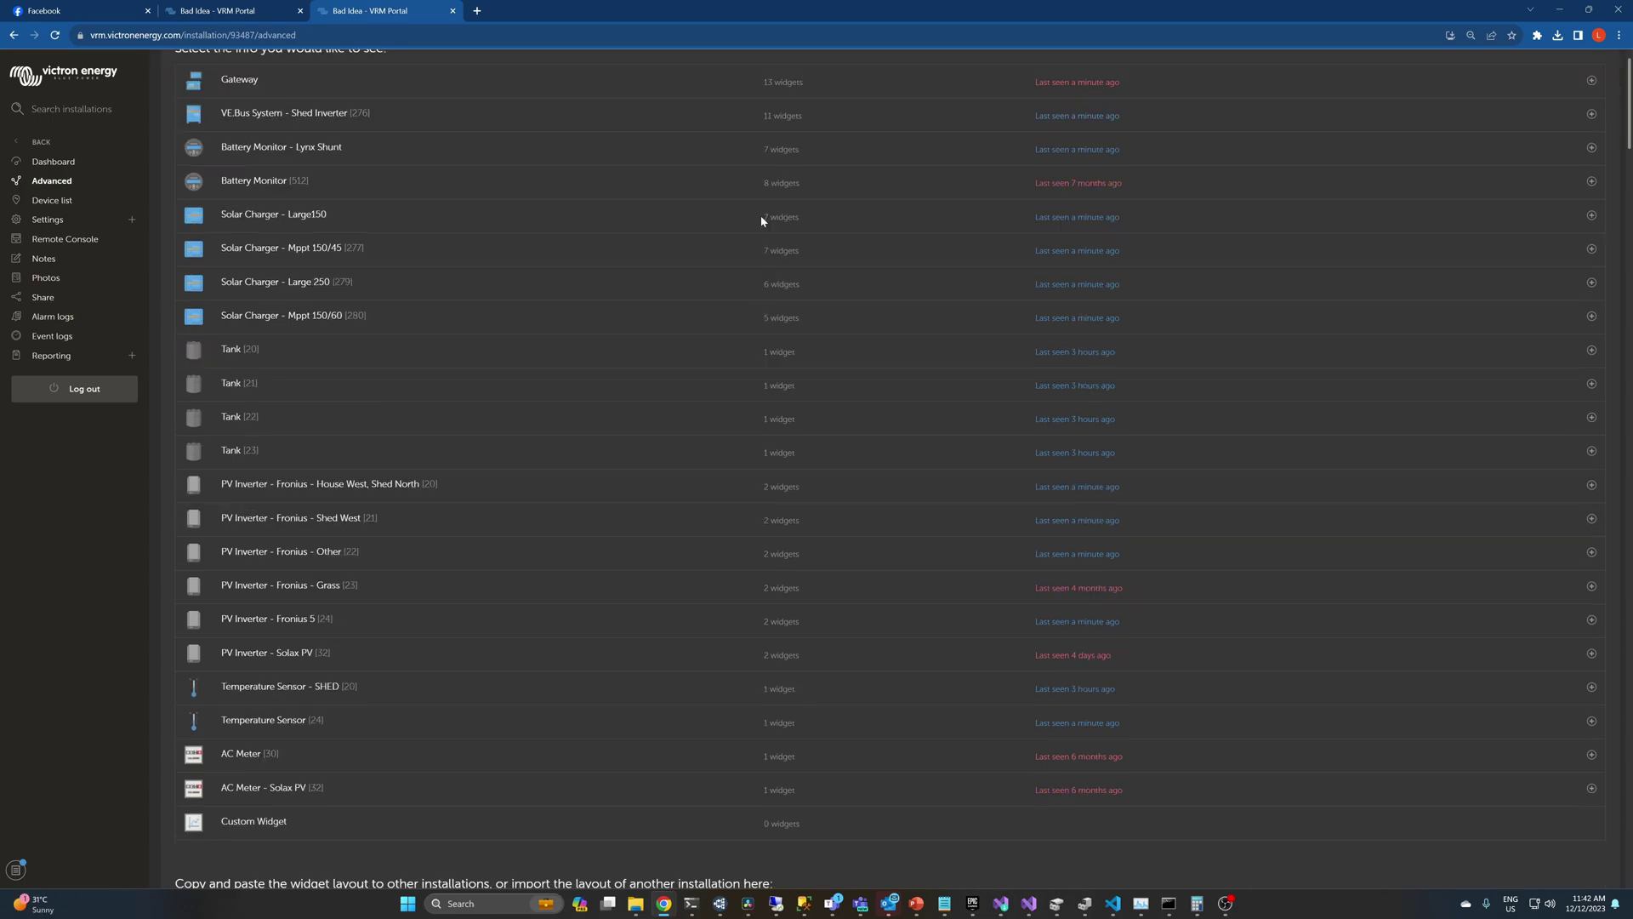
- Search the page for "fre" to locate the Shed Inverter AC Output Frequency chart and examine its curve
{"action": "scroll", "coordinate": [761, 221], "scroll_direction": "down", "scroll_amount": 10}
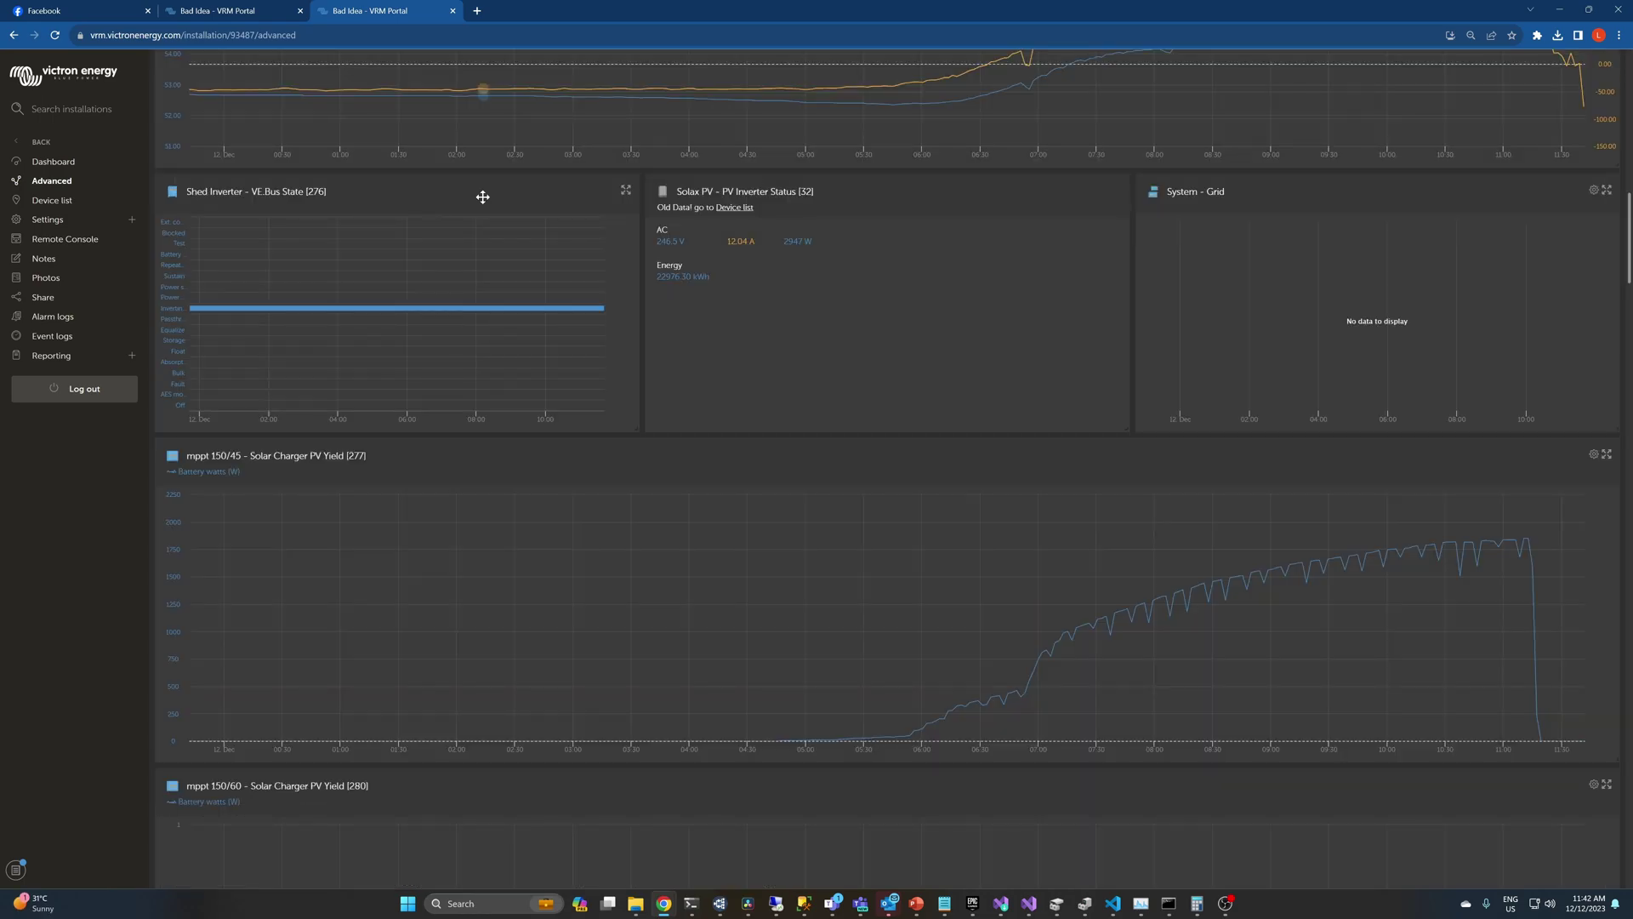
{"action": "scroll", "coordinate": [482, 197], "scroll_direction": "up", "scroll_amount": 3}
{"action": "key", "text": "ctrl+f"}
{"action": "type", "text": "r"}
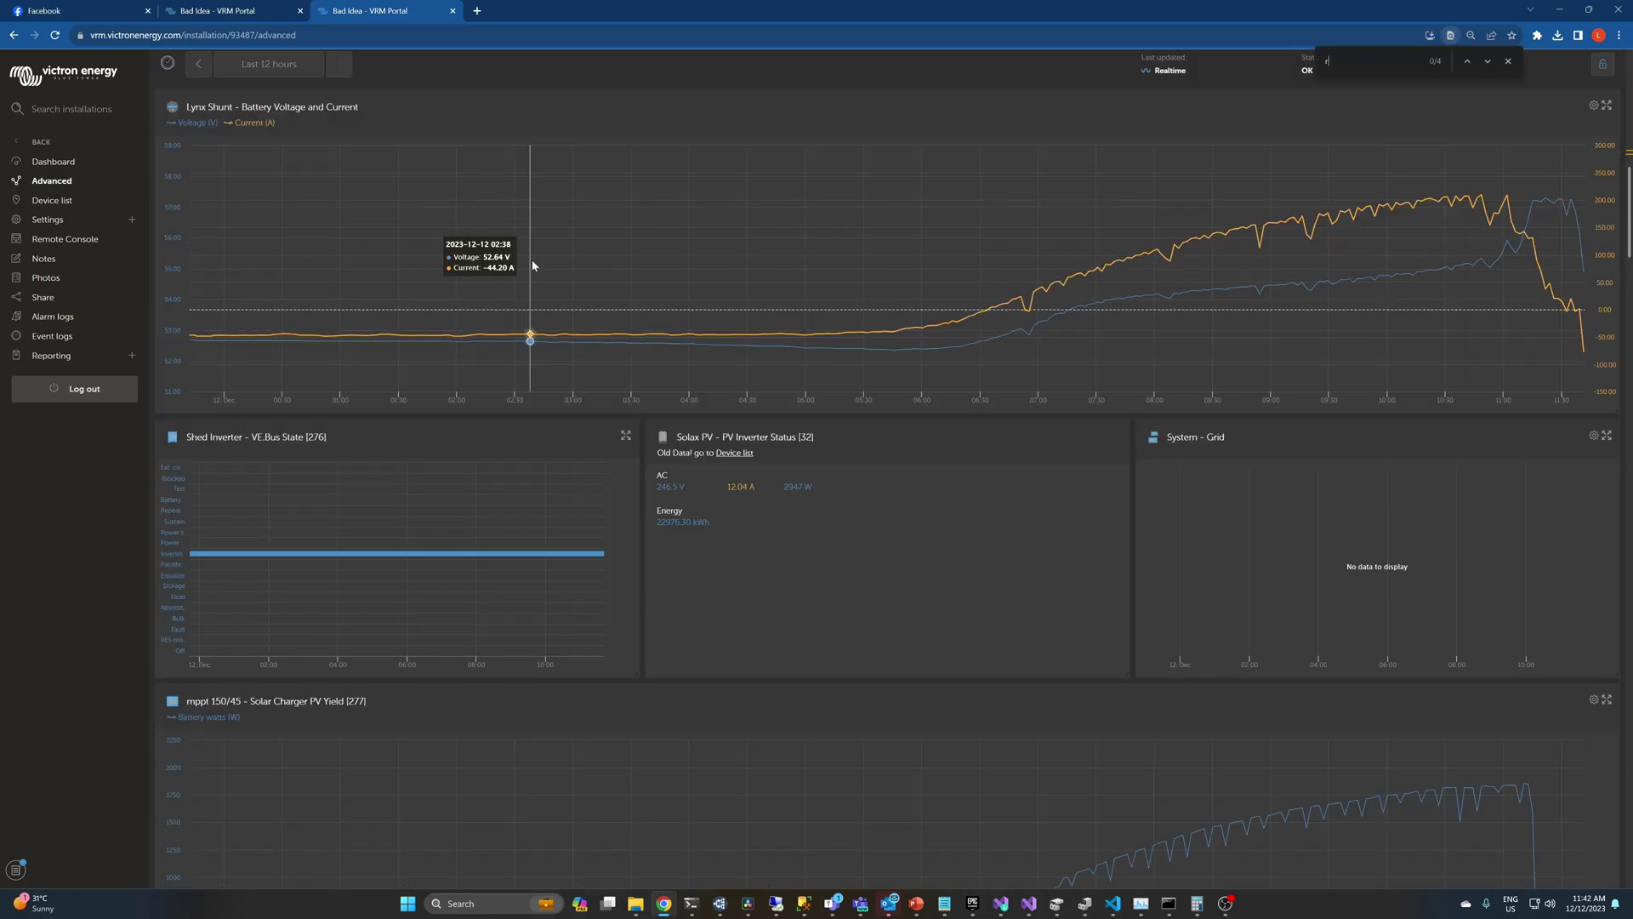
{"action": "type", "text": "r"}
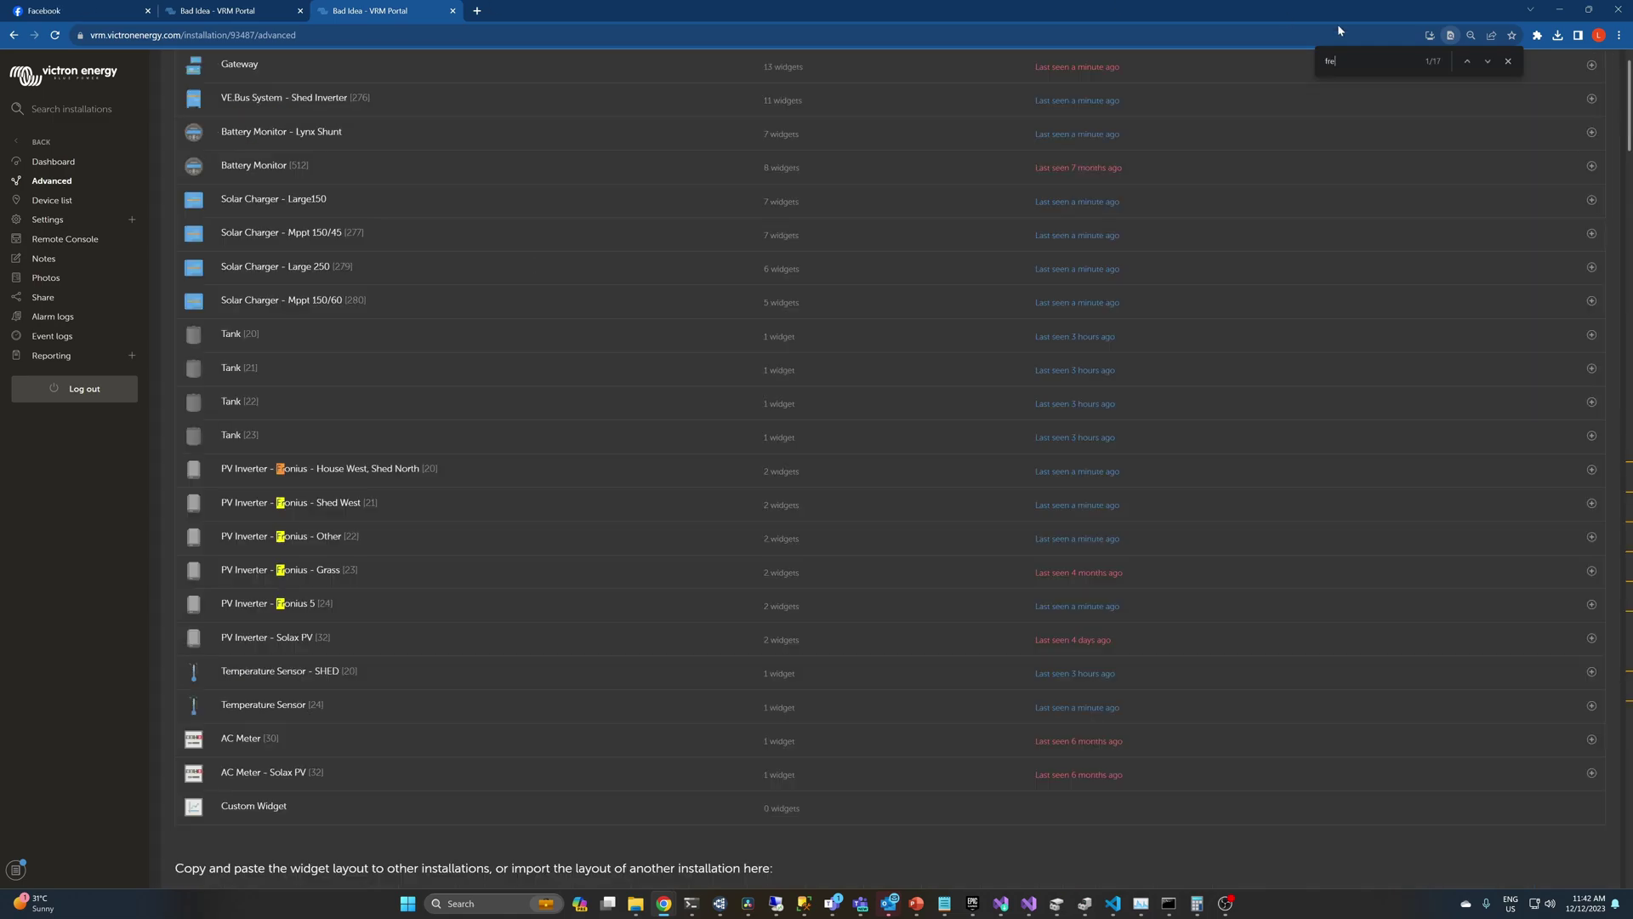
{"action": "type", "text": "e"}
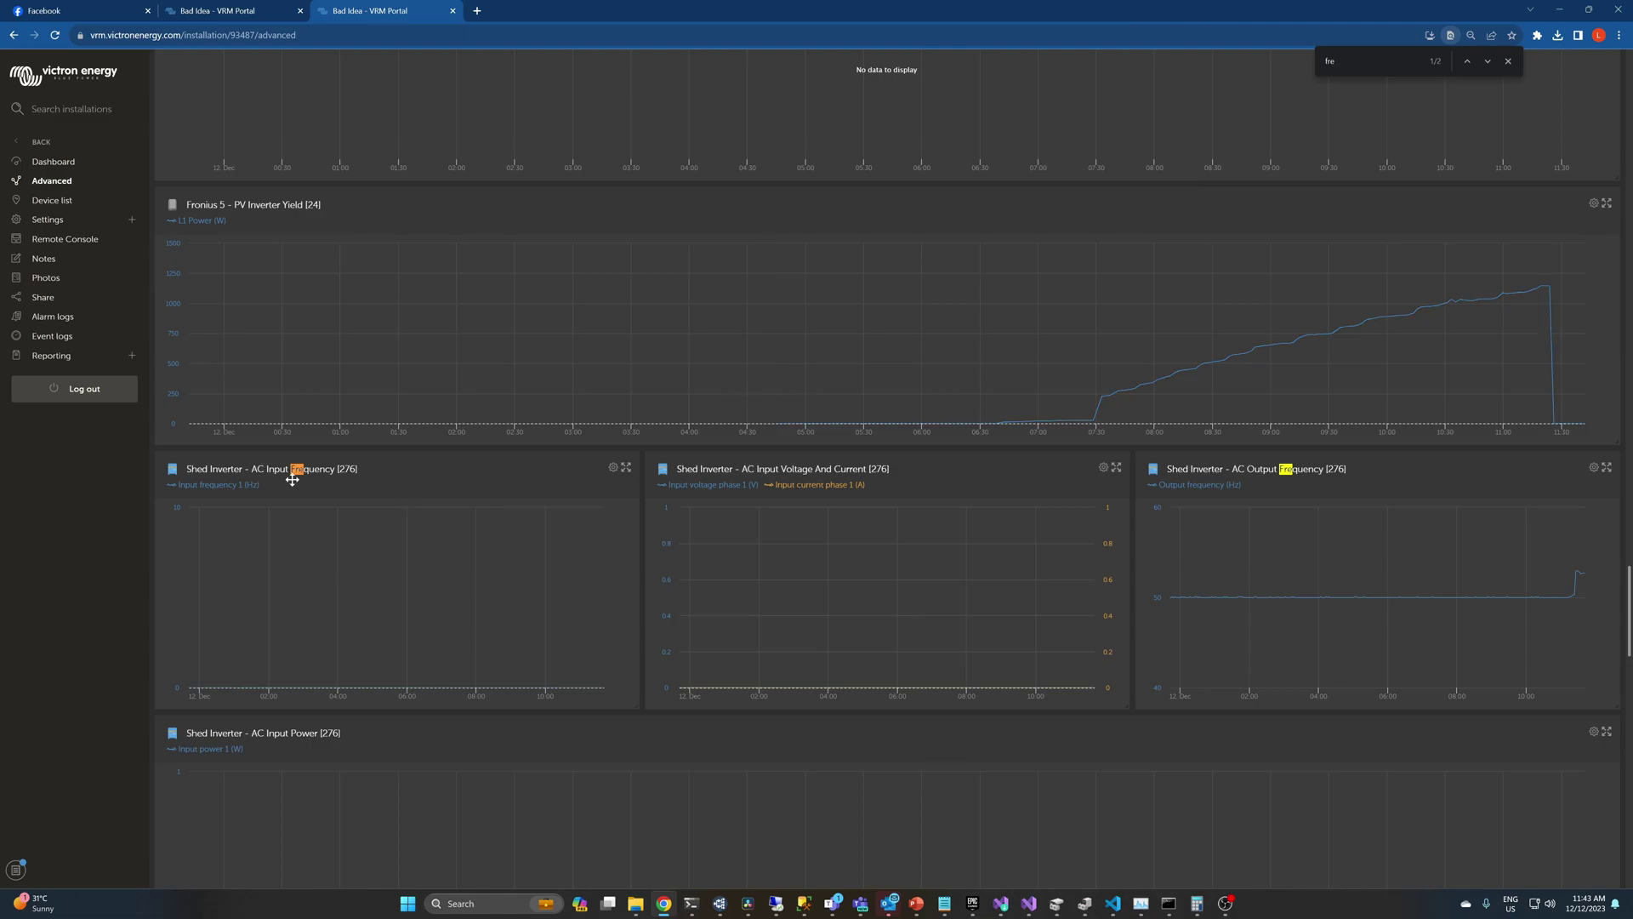
{"action": "mouse_move", "coordinate": [1574, 606]}
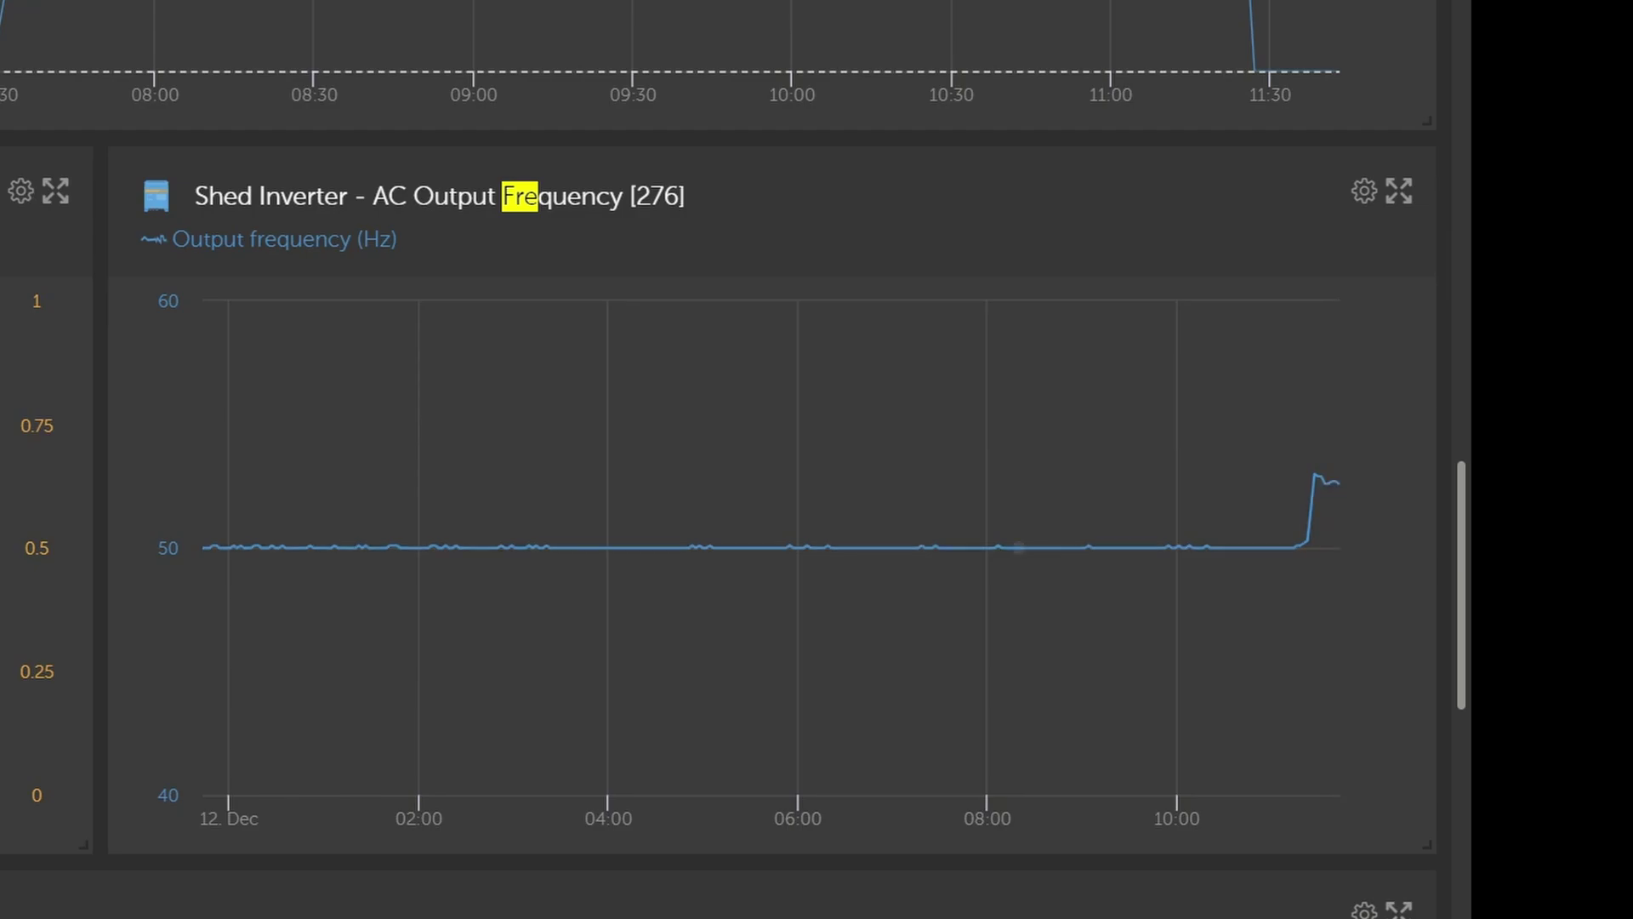
- Return to the dashboard and monitor the L1 frequency in the Critical Loads tile
{"action": "scroll", "coordinate": [718, 400], "scroll_direction": "up", "scroll_amount": 10}
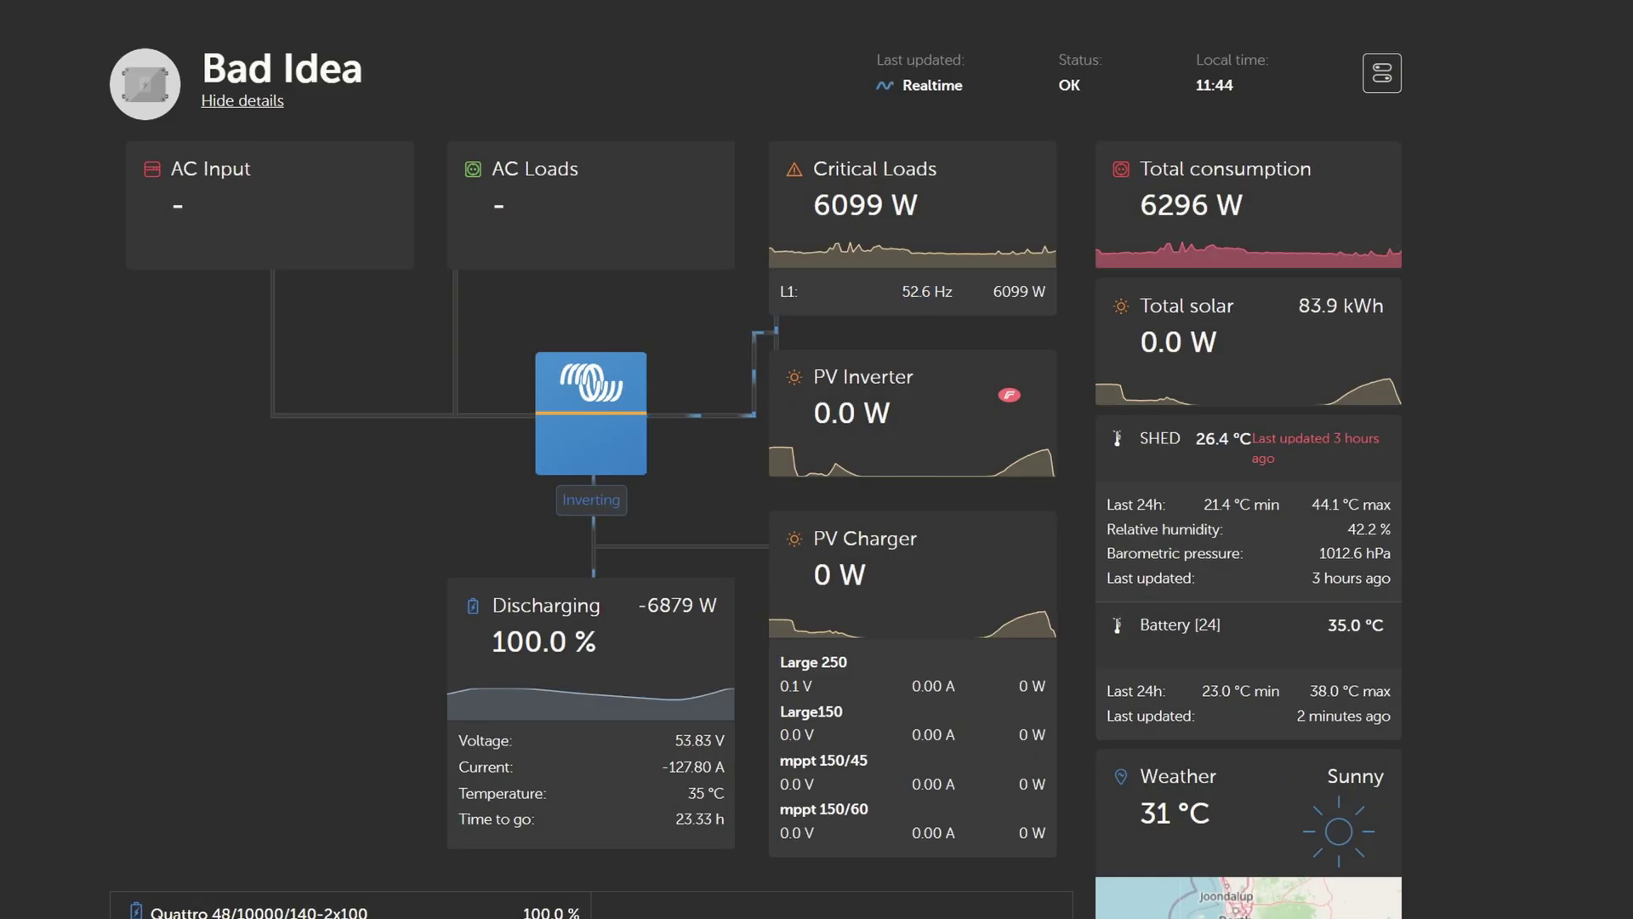
{"action": "double_click", "coordinate": [916, 291]}
{"action": "key", "text": "shift+Left"}
{"action": "key", "text": "shift+Left"}
{"action": "left_click", "coordinate": [899, 294]}
{"action": "double_click", "coordinate": [902, 294]}
{"action": "left_click", "coordinate": [897, 284]}
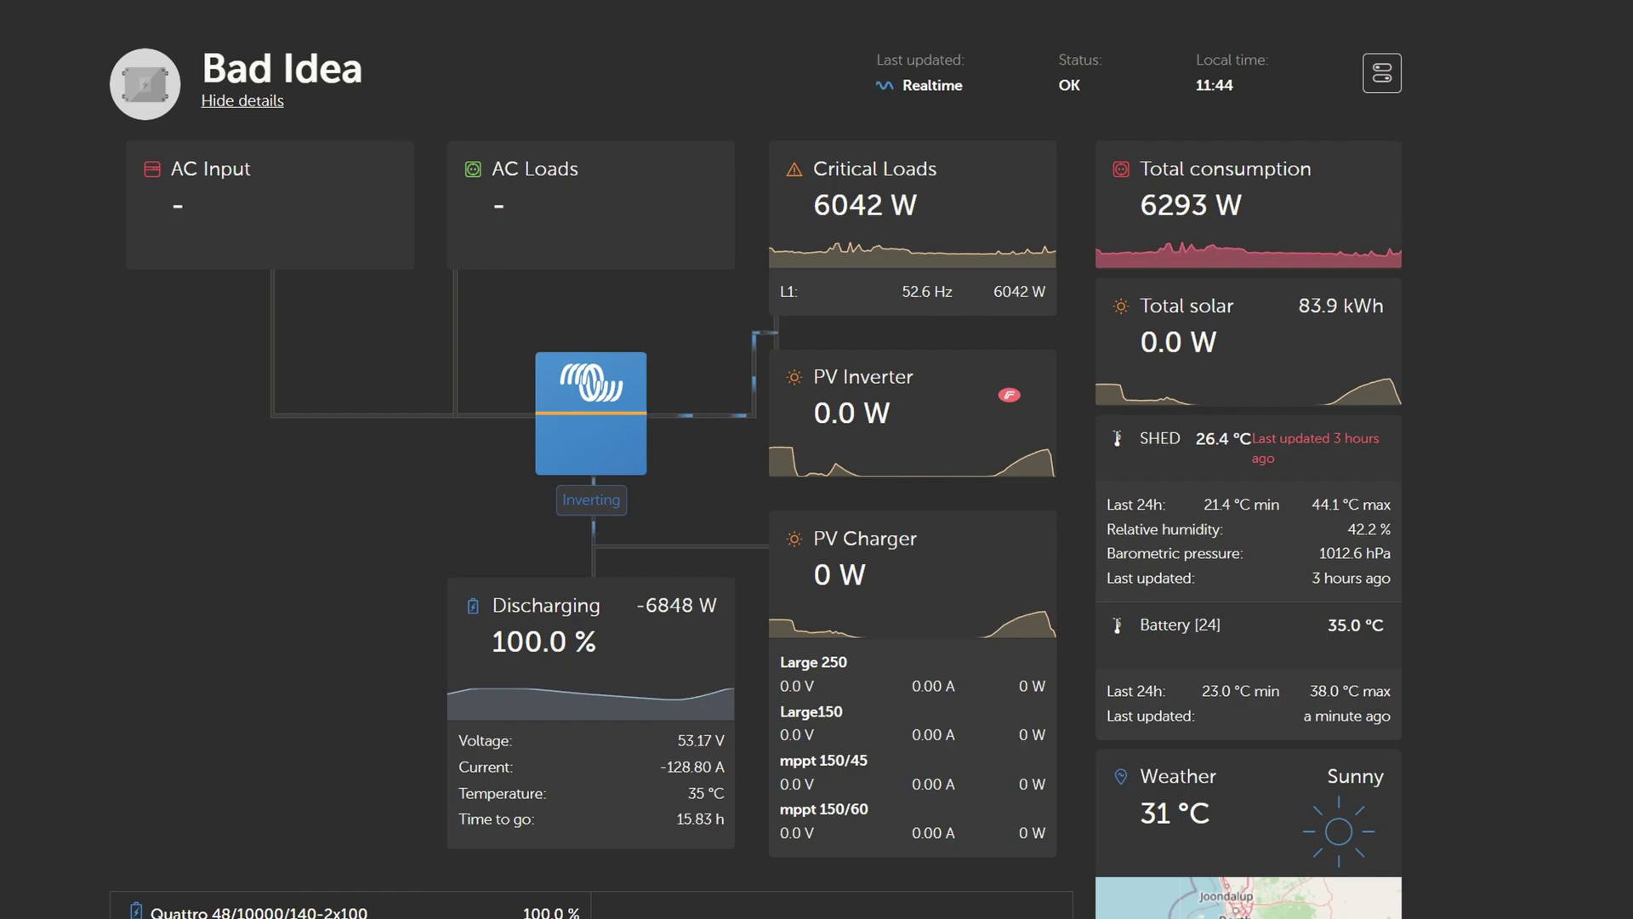
{"action": "double_click", "coordinate": [910, 291]}
{"action": "double_click", "coordinate": [916, 291]}
{"action": "key", "text": "shift+Left"}
{"action": "key", "text": "shift+Left"}
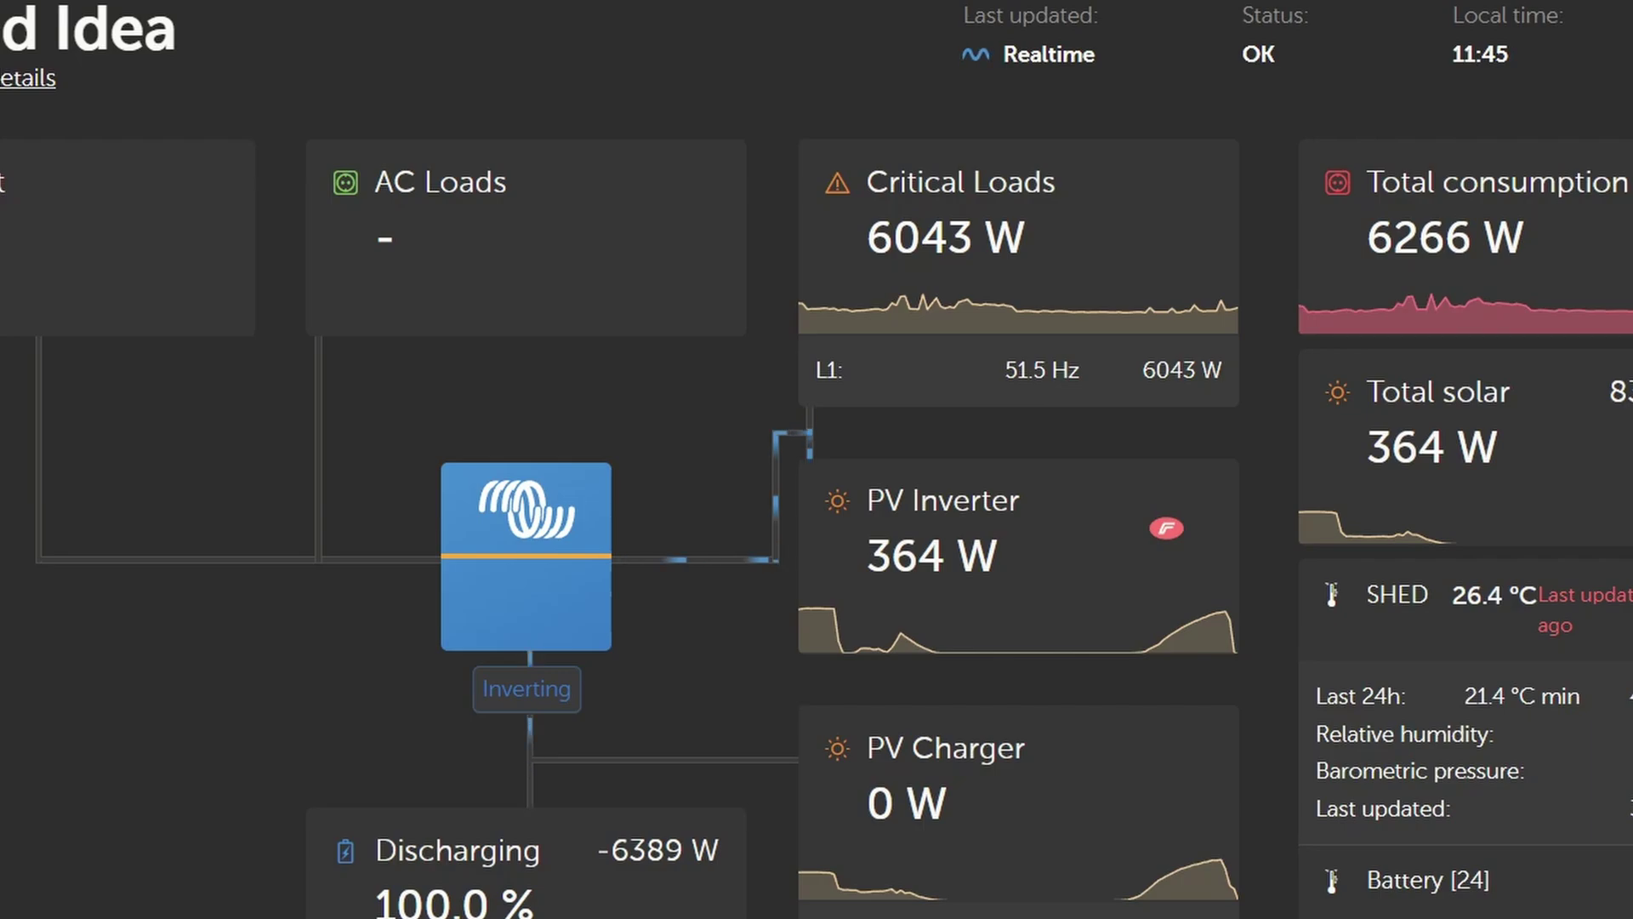
- Examine the PV Inverter power reading on the dashboard
{"action": "double_click", "coordinate": [907, 591]}
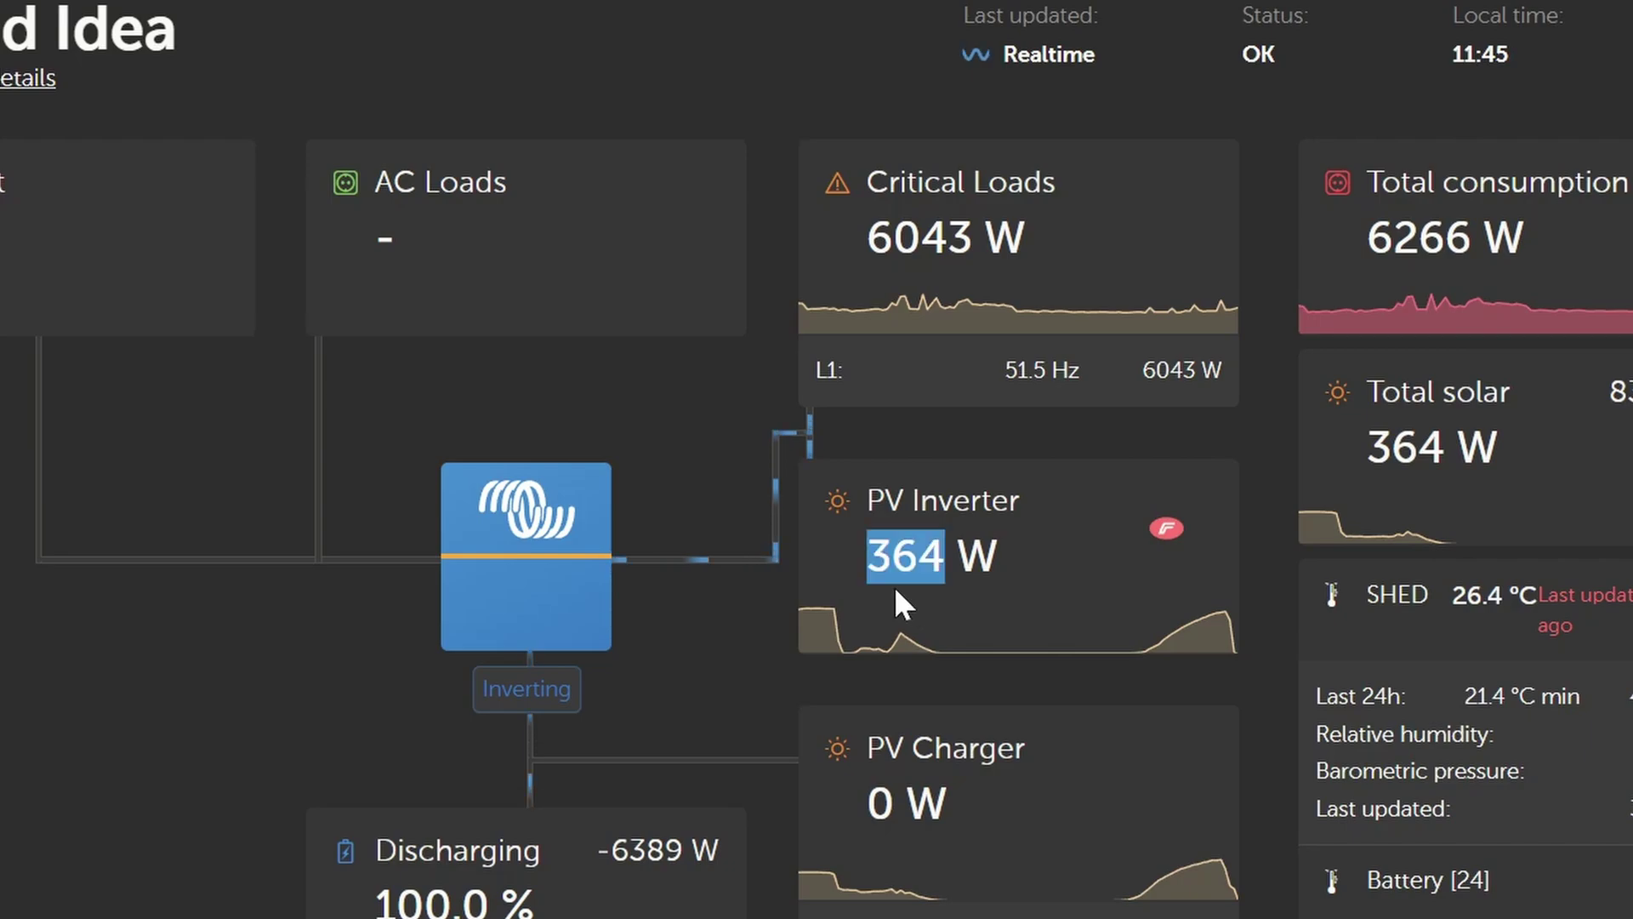
{"action": "mouse_move", "coordinate": [910, 619]}
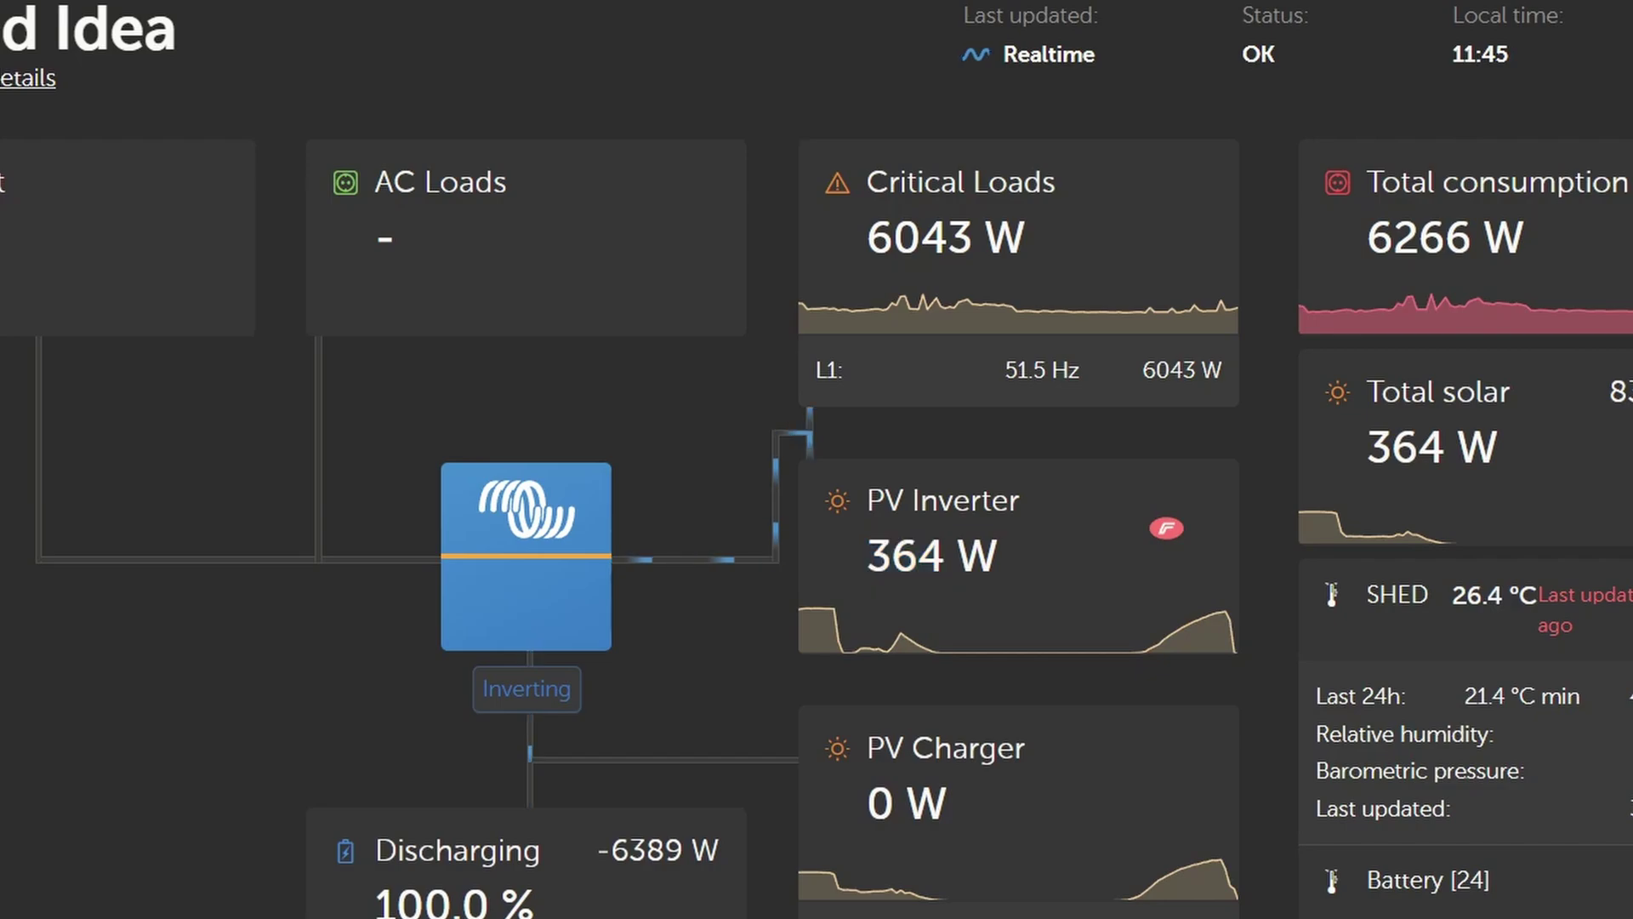
{"action": "double_click", "coordinate": [905, 556]}
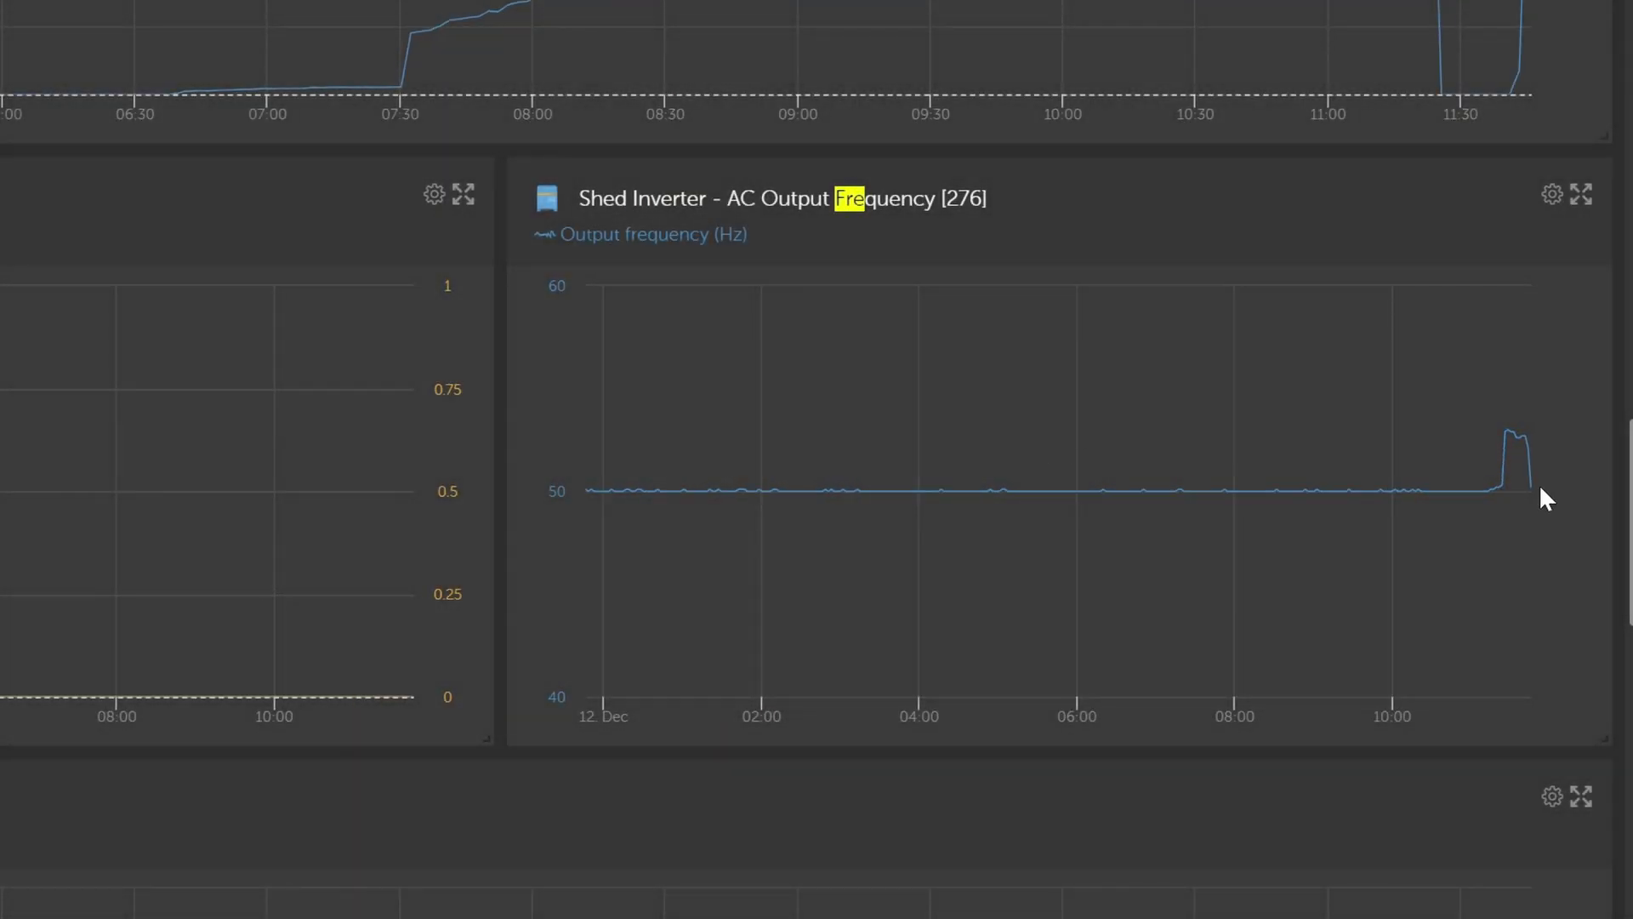
- Zoom the Shed Inverter AC Output Frequency chart to about 09:20–11:45 and inspect the frequency at 11:26
{"action": "mouse_move", "coordinate": [1519, 494]}
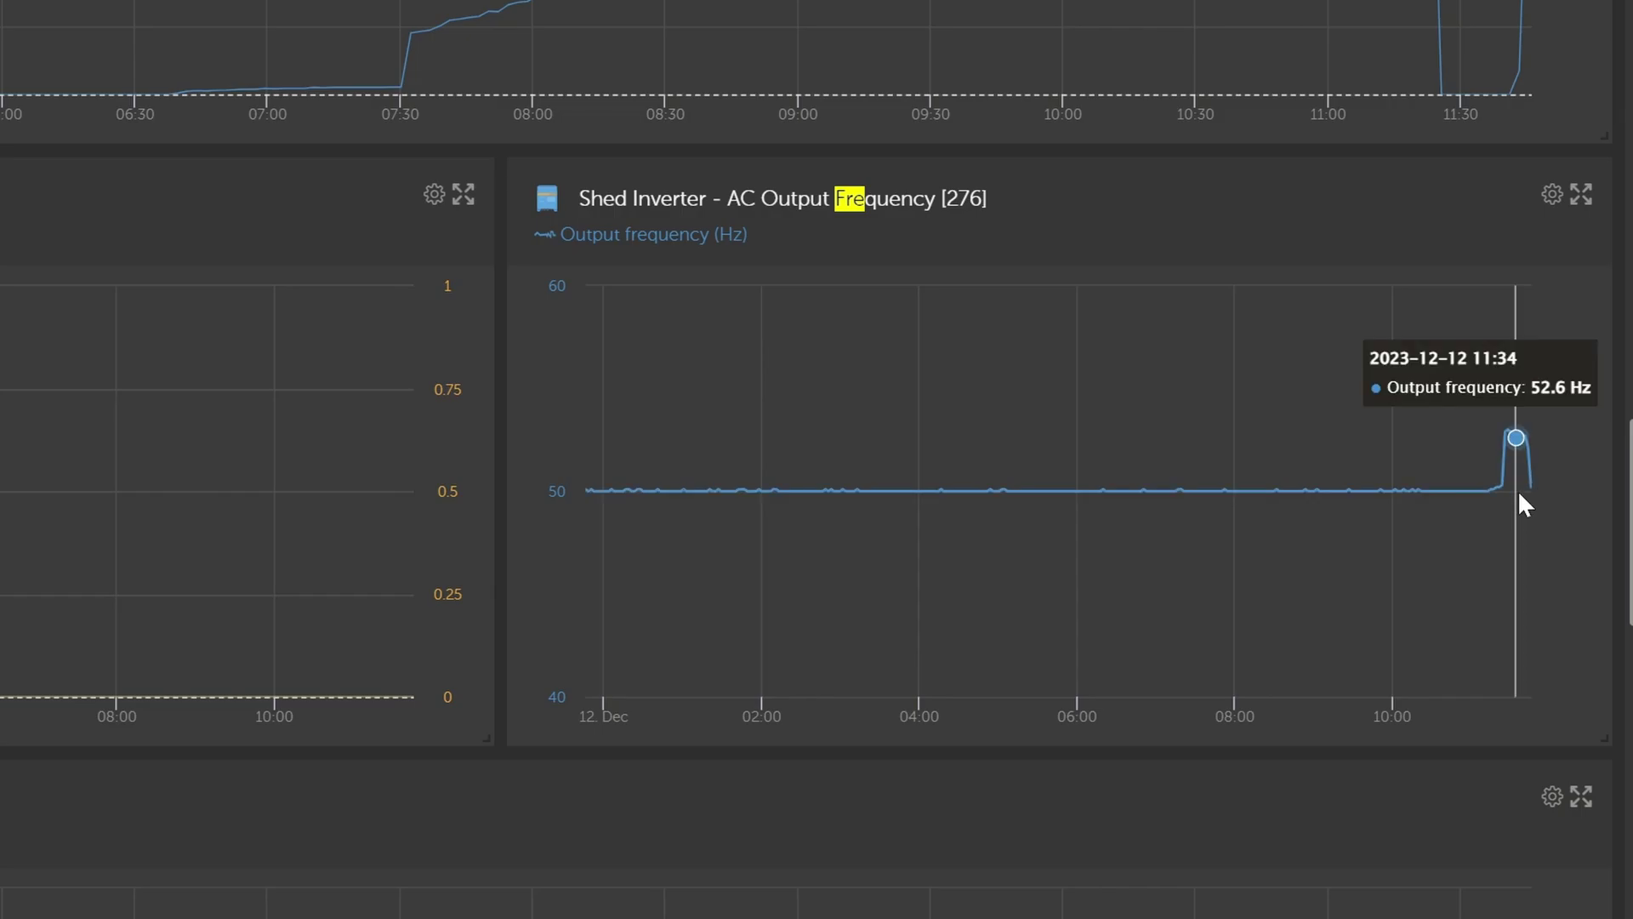
{"action": "left_click_drag", "start_coordinate": [1519, 493], "coordinate": [1545, 465]}
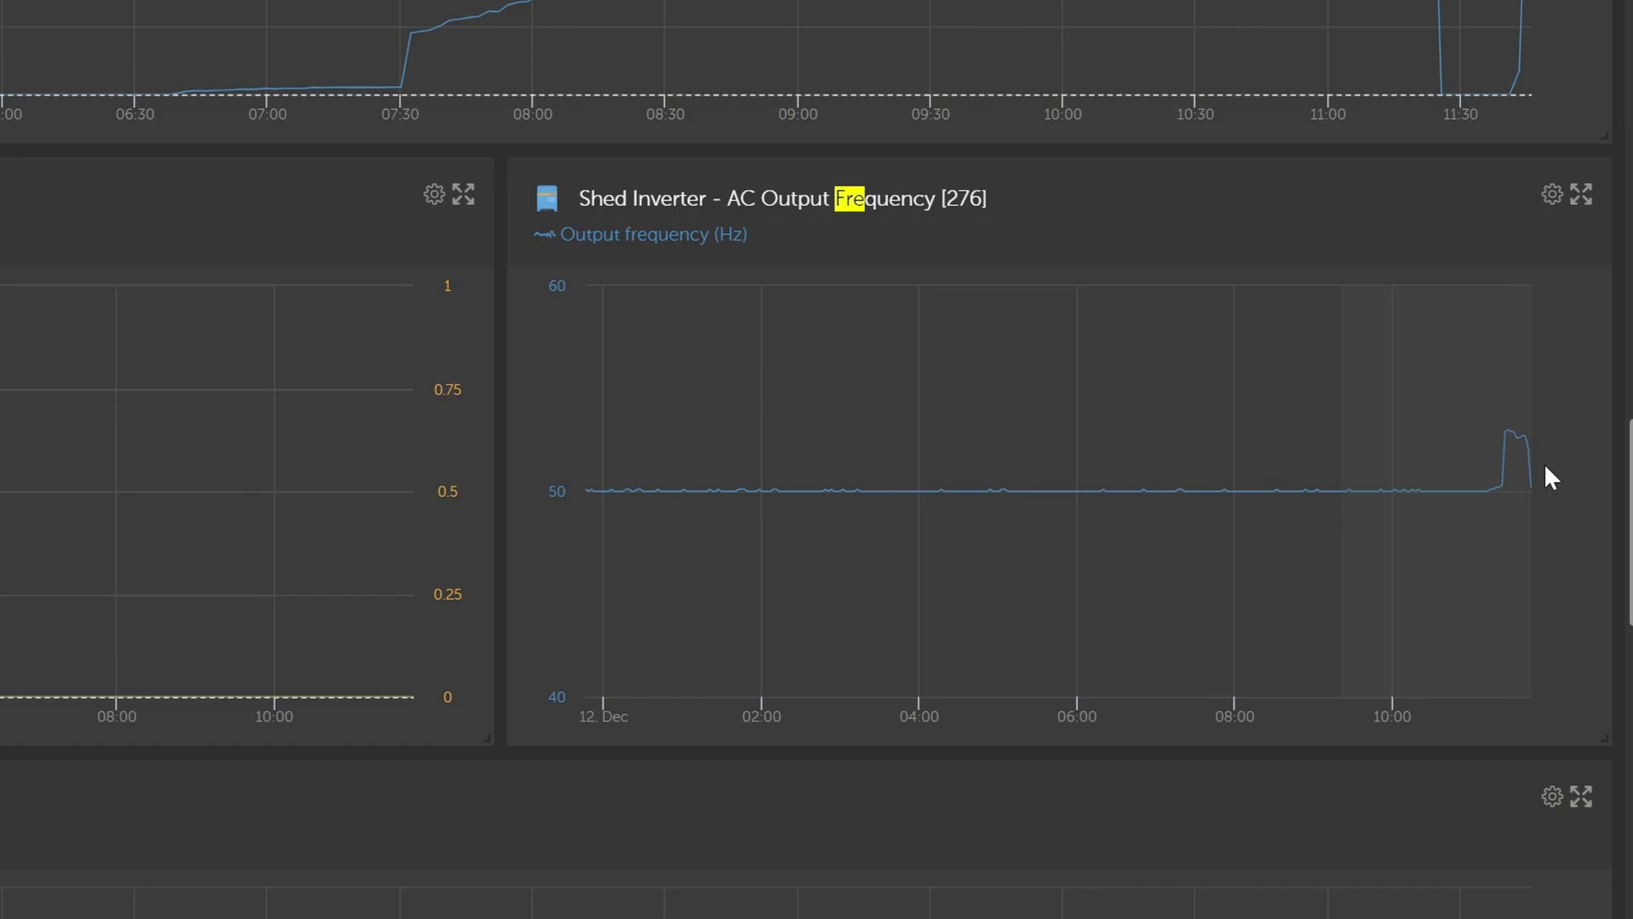
{"action": "left_click_drag", "start_coordinate": [1544, 462], "coordinate": [1544, 463]}
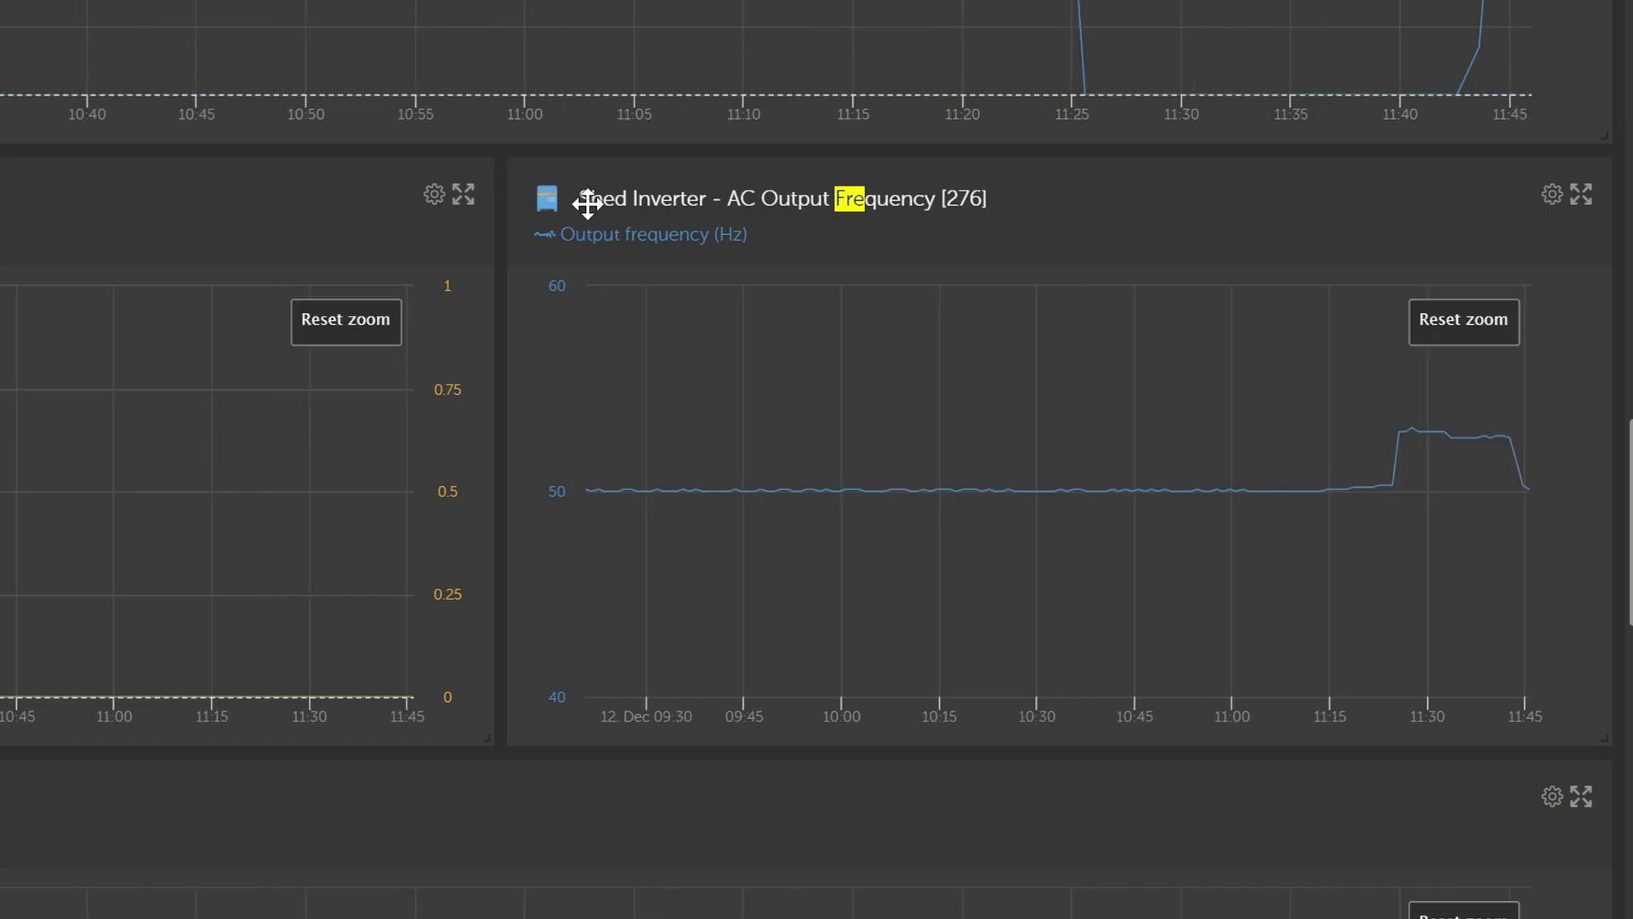
{"action": "mouse_move", "coordinate": [1405, 440]}
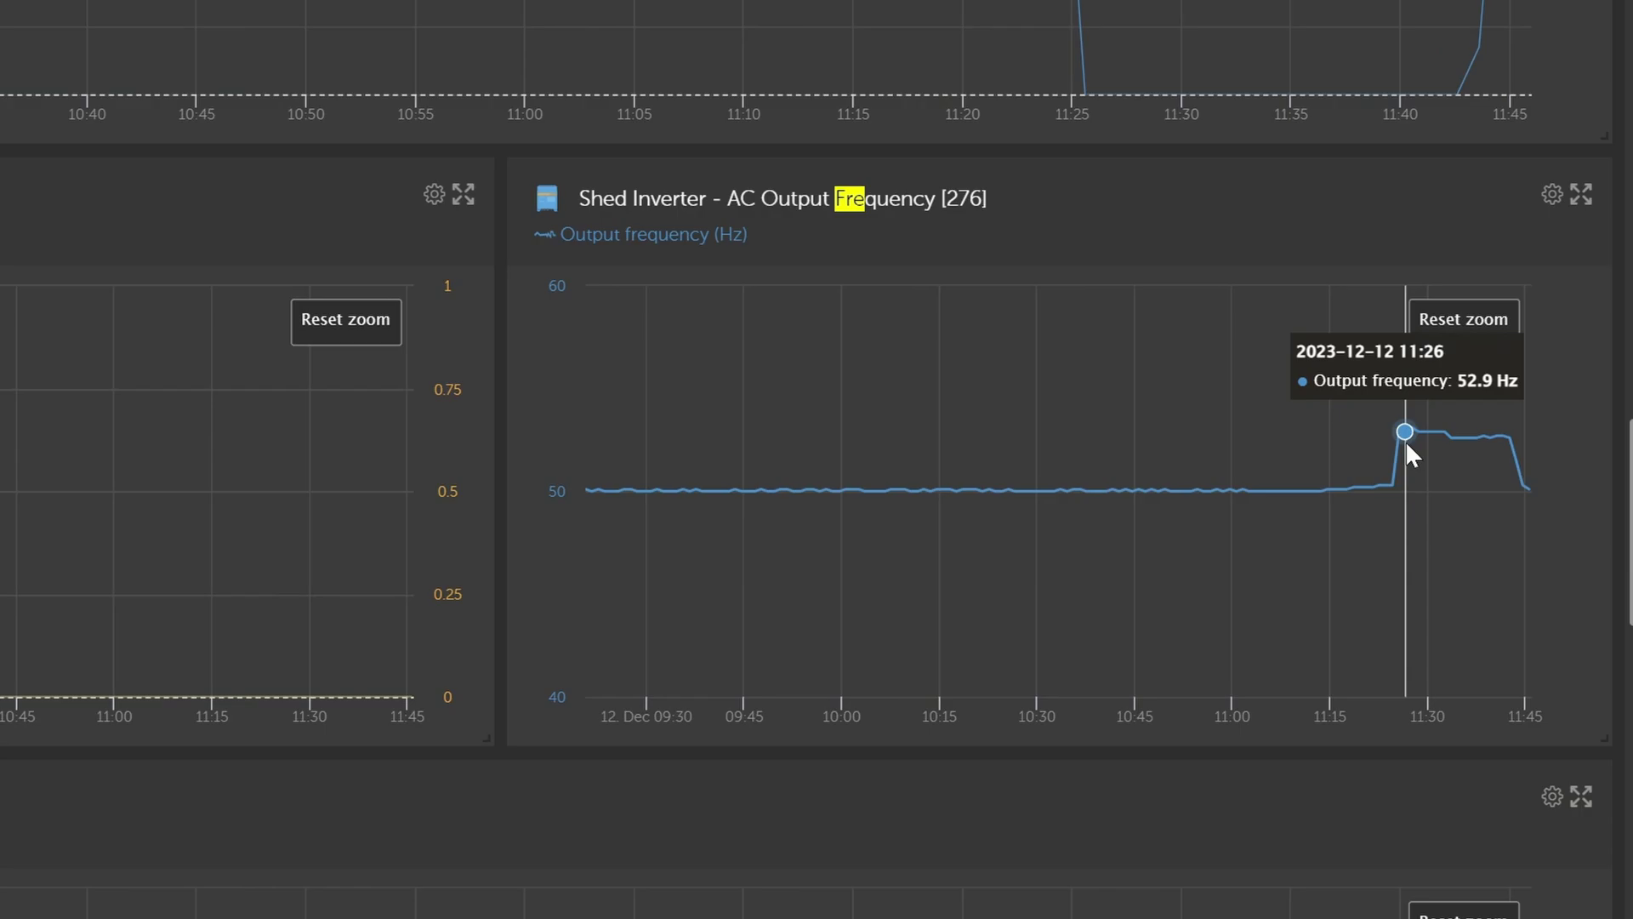